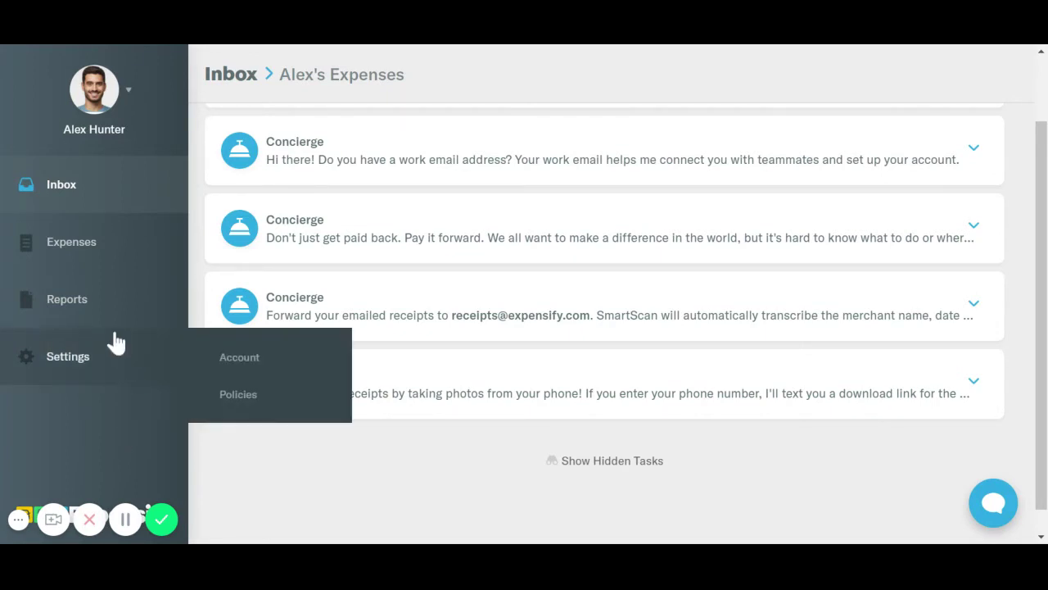
# Reopen the closed expense report from the reports list and switch its policy to Phoenix - ICs
pyautogui.click(67, 299)
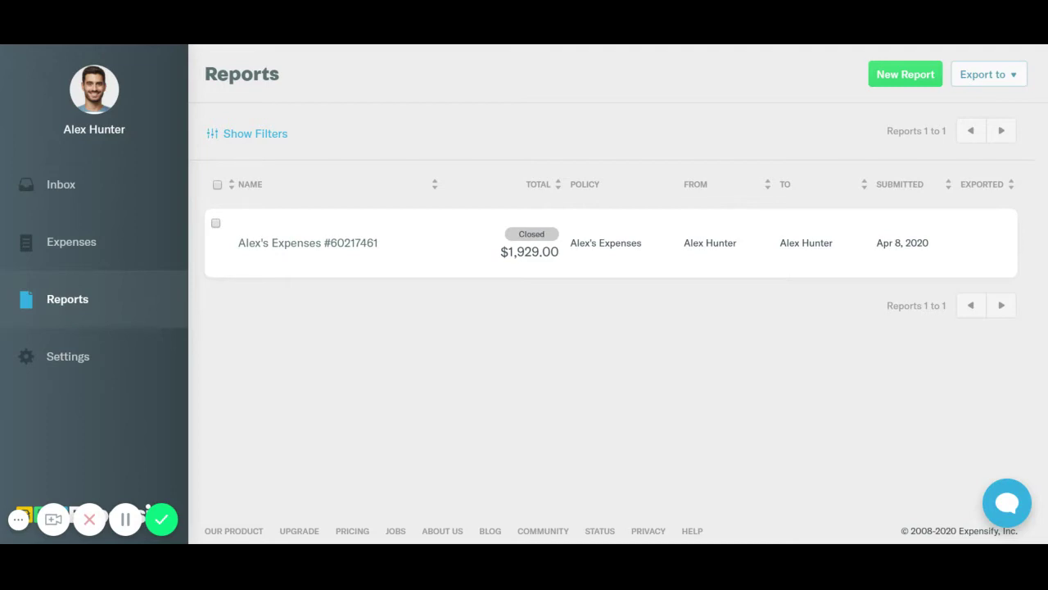
pyautogui.click(456, 262)
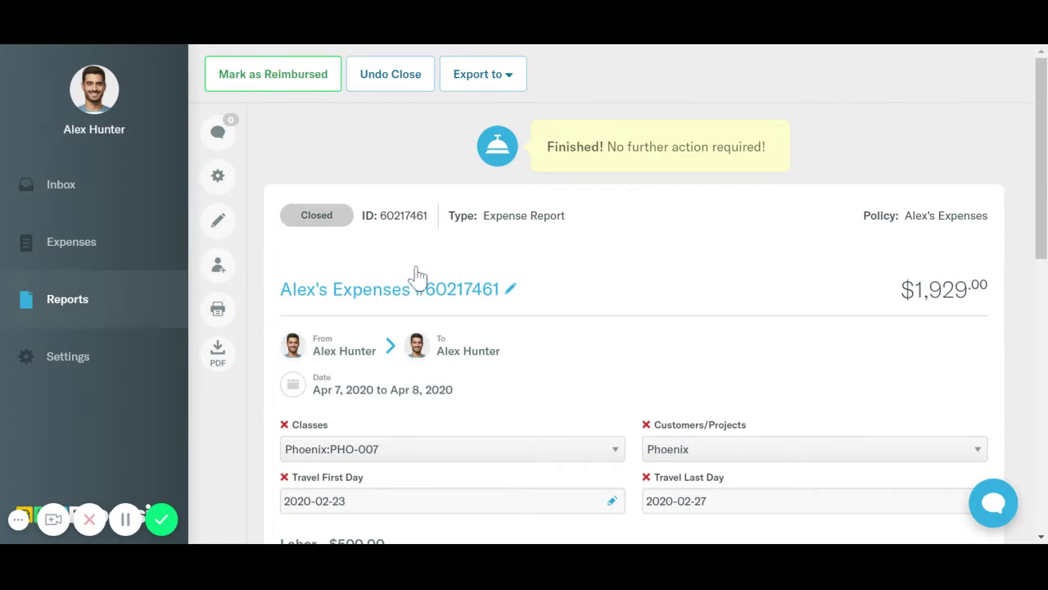
pyautogui.click(390, 74)
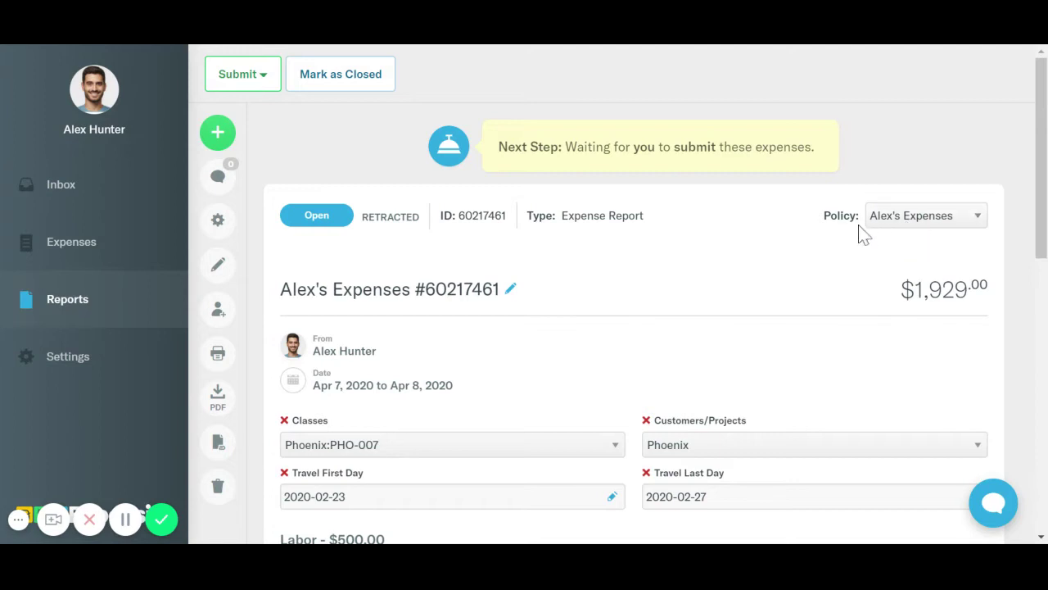
pyautogui.click(914, 224)
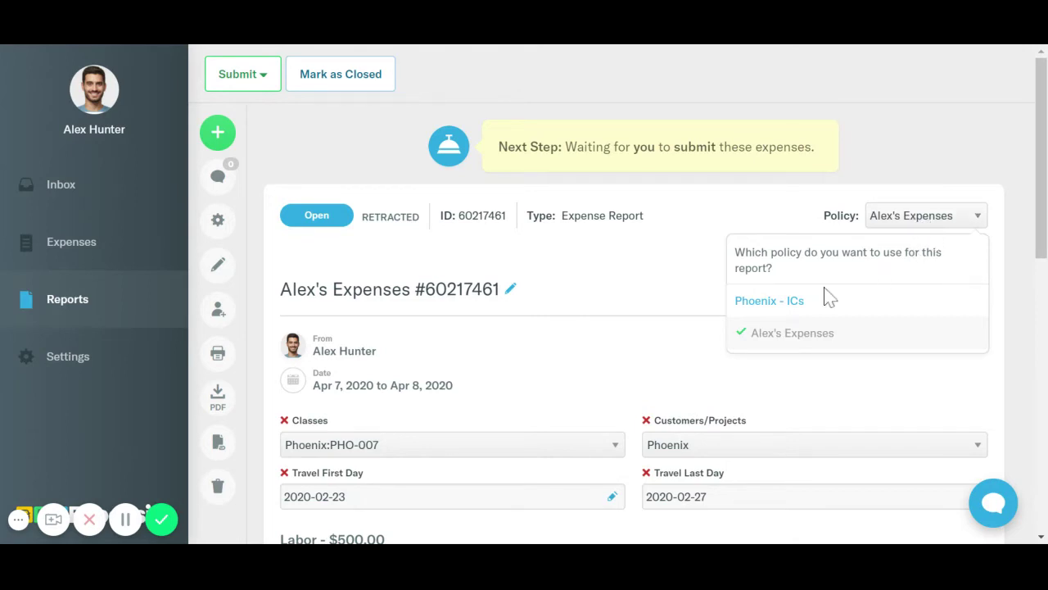
pyautogui.click(787, 305)
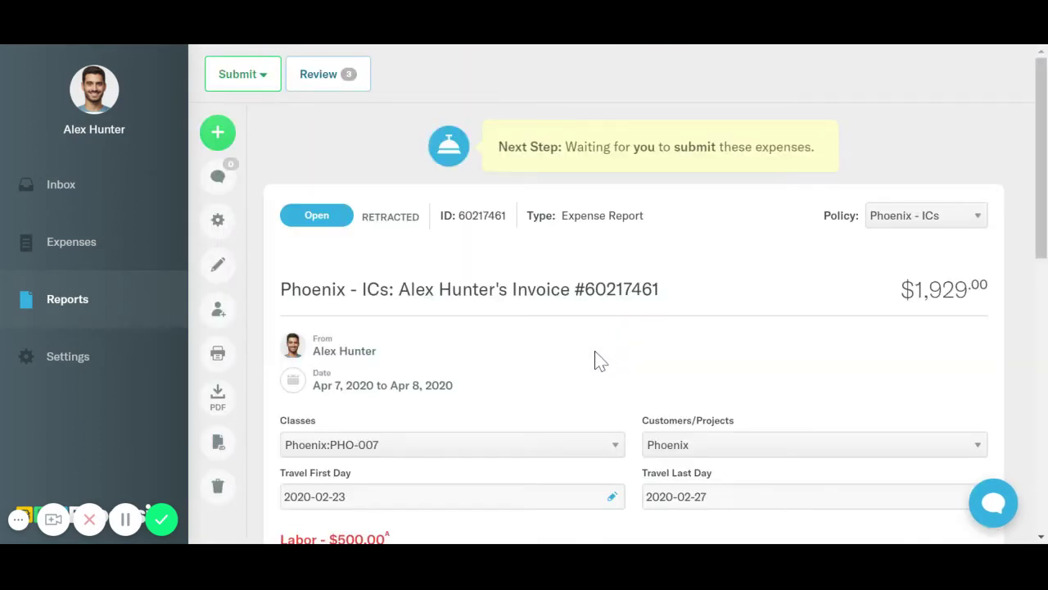
# Inspect the policy violations flagged on the report's labor, hotel and per diem expenses
pyautogui.scroll(-2, 209, 471)
pyautogui.scroll(-2, 501, 351)
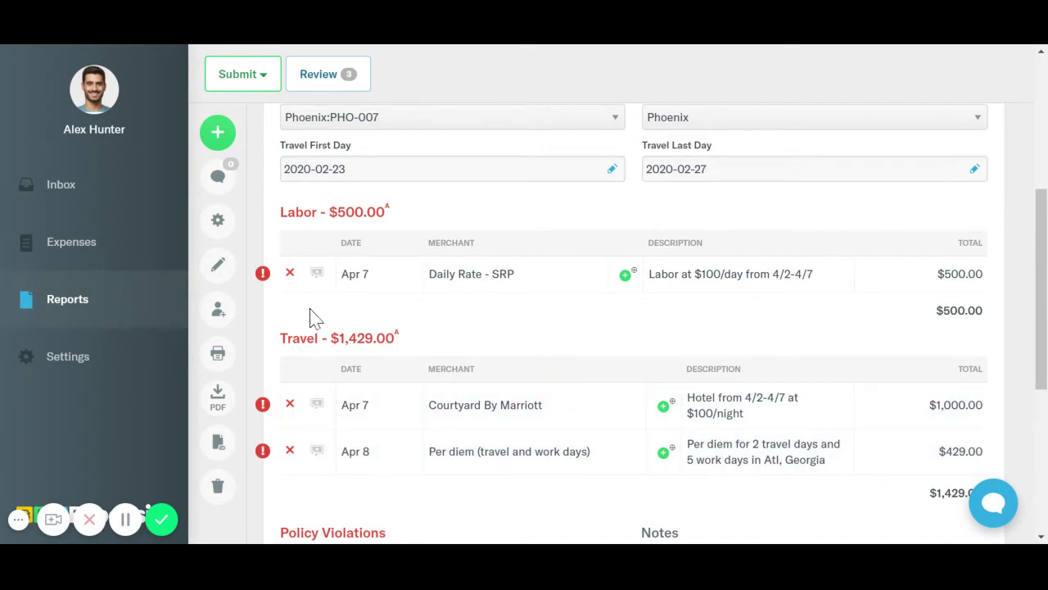
pyautogui.click(262, 273)
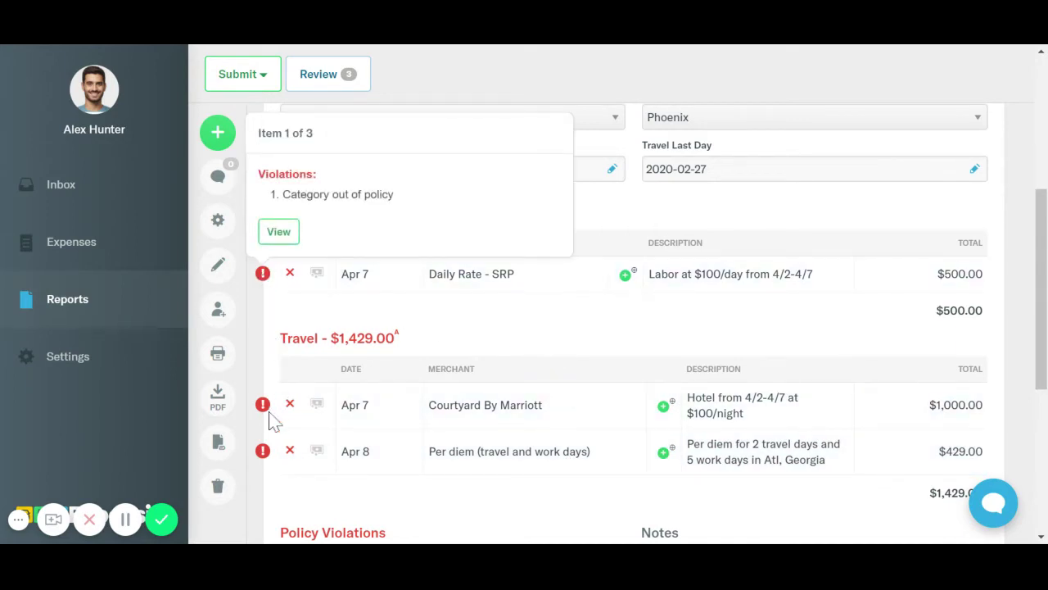
pyautogui.click(262, 403)
pyautogui.click(262, 450)
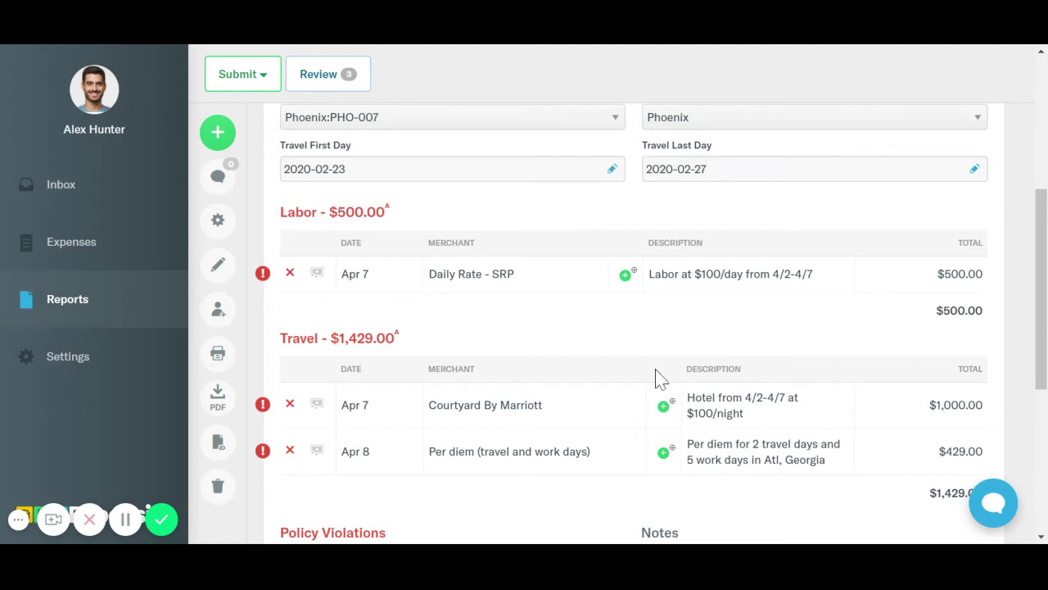
# Change the Daily Rate - SRP expense's category to Independent Contractors and save it
pyautogui.click(547, 289)
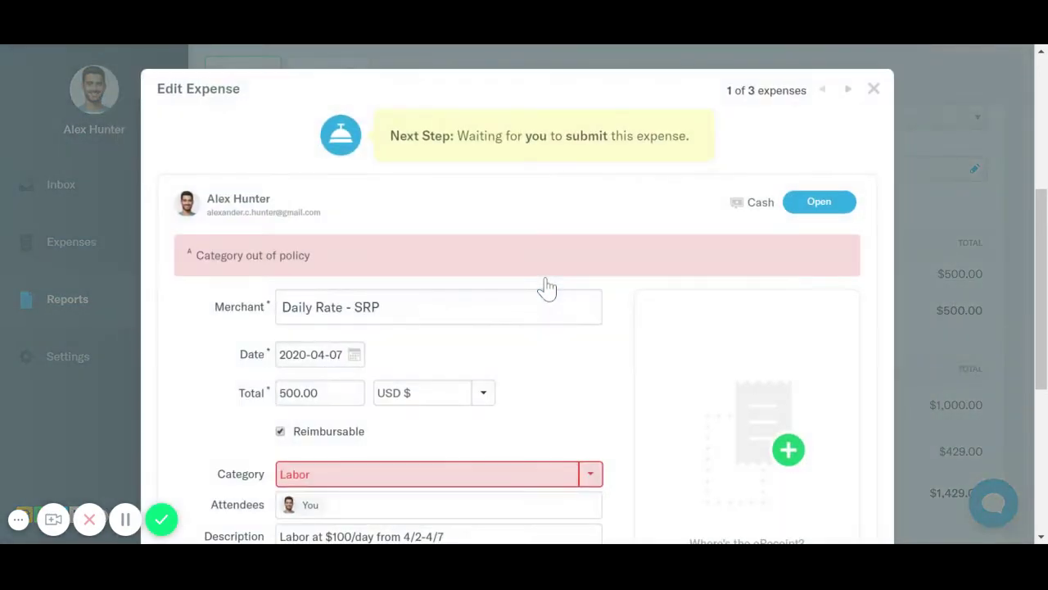
pyautogui.scroll(-2, 545, 289)
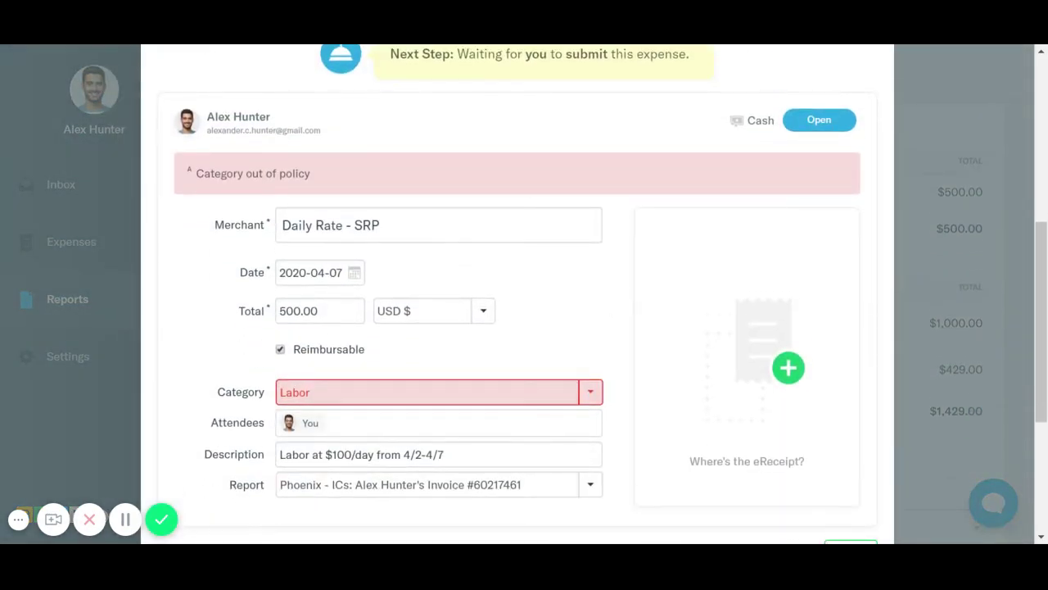
pyautogui.scroll(-2, 624, 298)
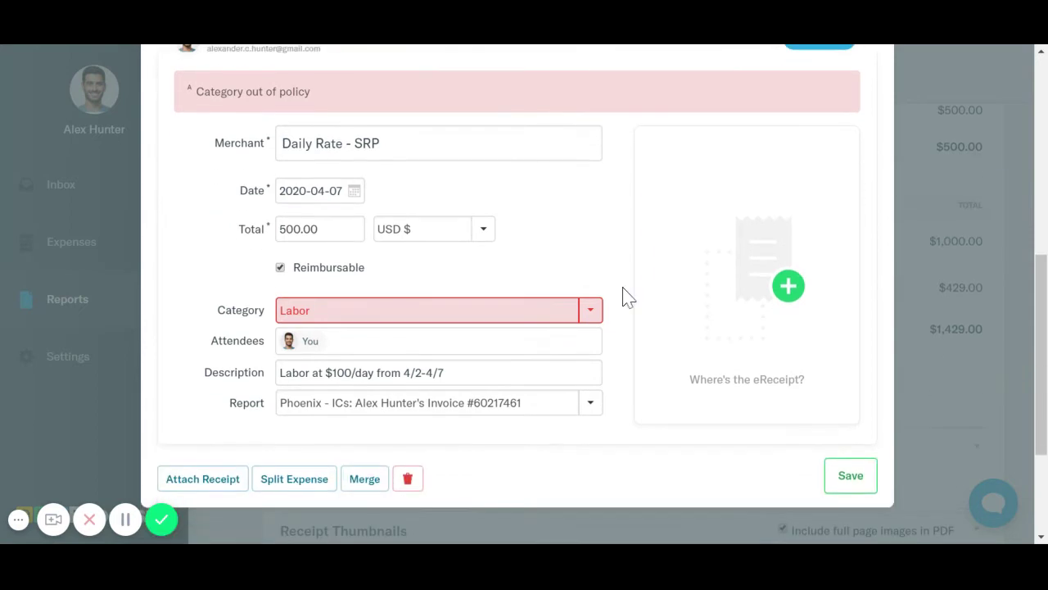
pyautogui.click(596, 319)
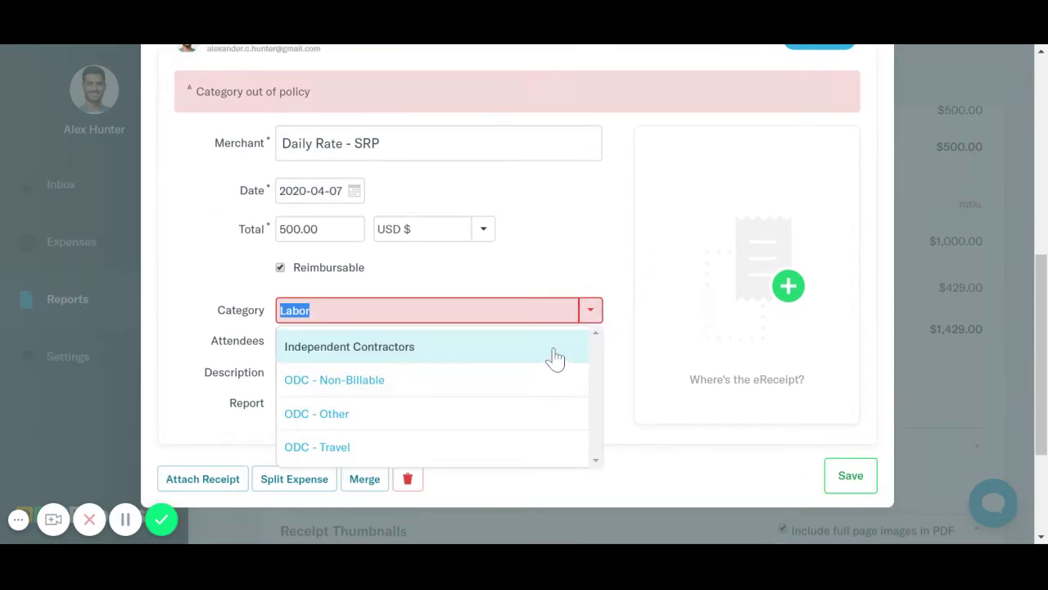
pyautogui.click(468, 357)
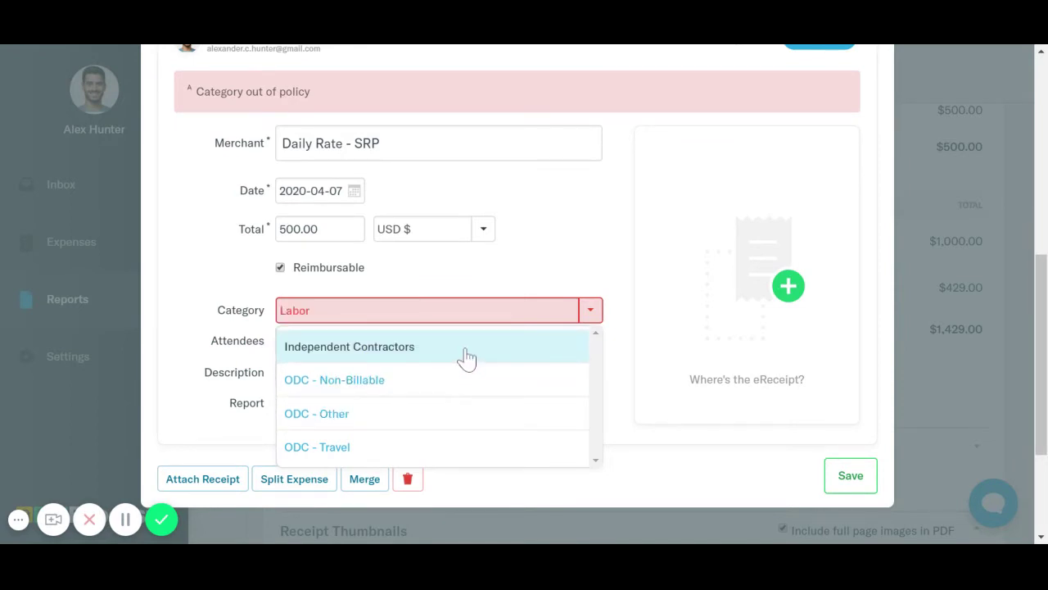
pyautogui.click(843, 476)
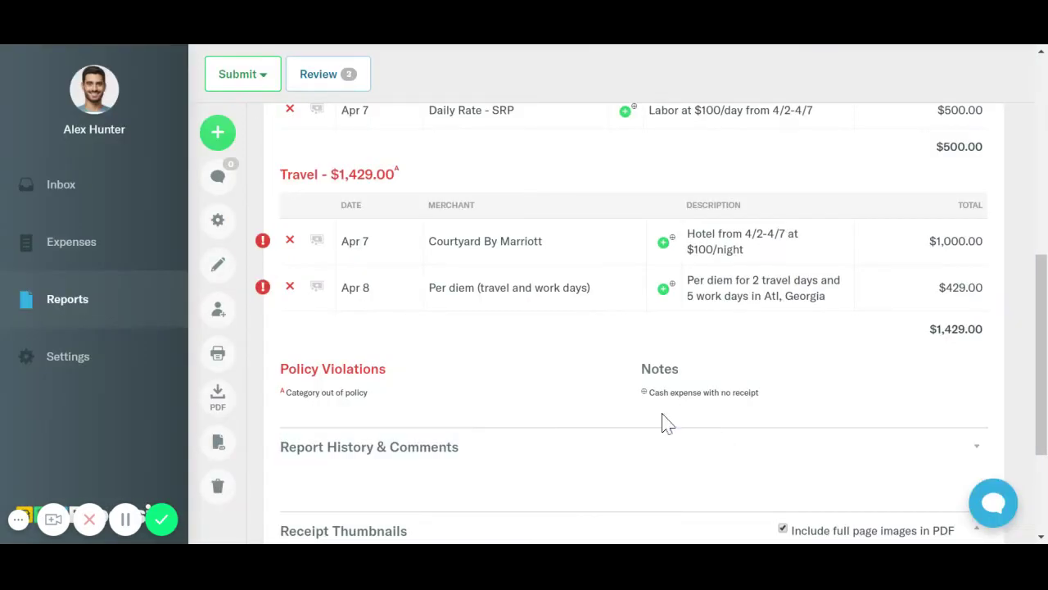
# Change the Courtyard By Marriott expense's category to ODC - Travel and save it
pyautogui.scroll(3, 661, 424)
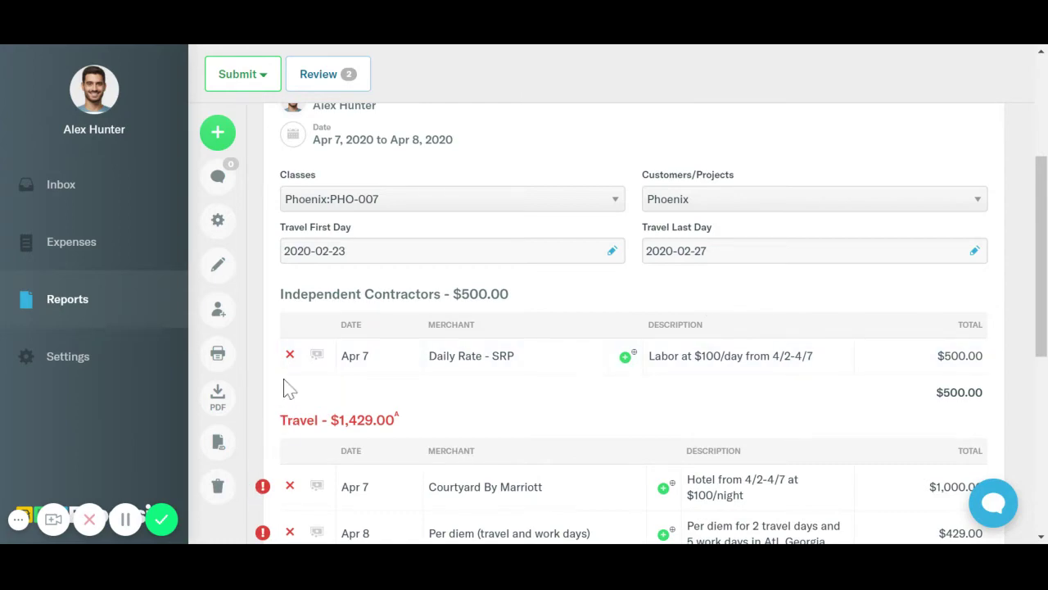
pyautogui.scroll(-1, 609, 358)
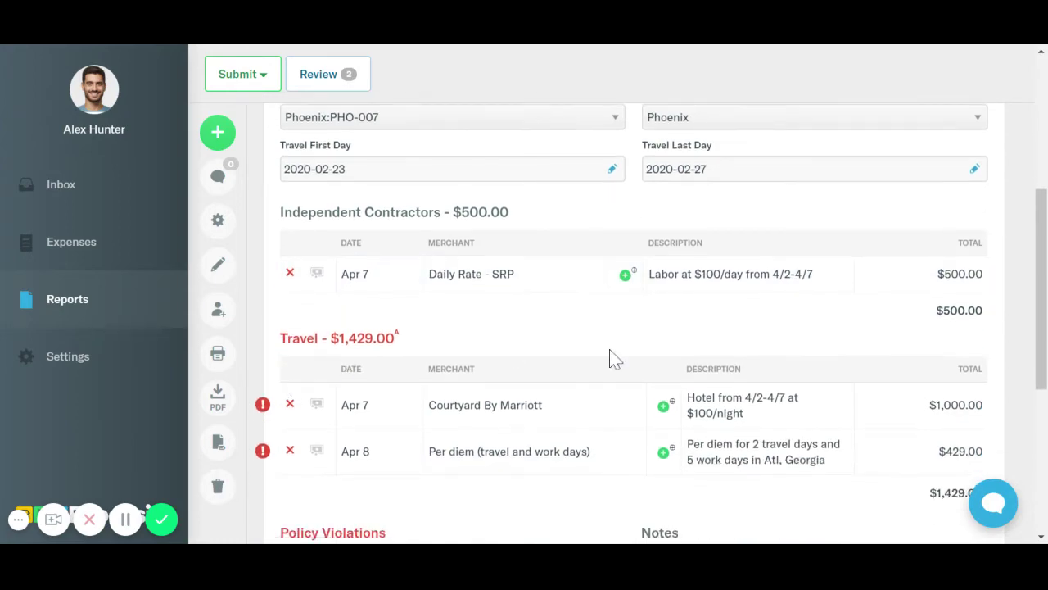
pyautogui.click(583, 409)
pyautogui.scroll(-3, 578, 393)
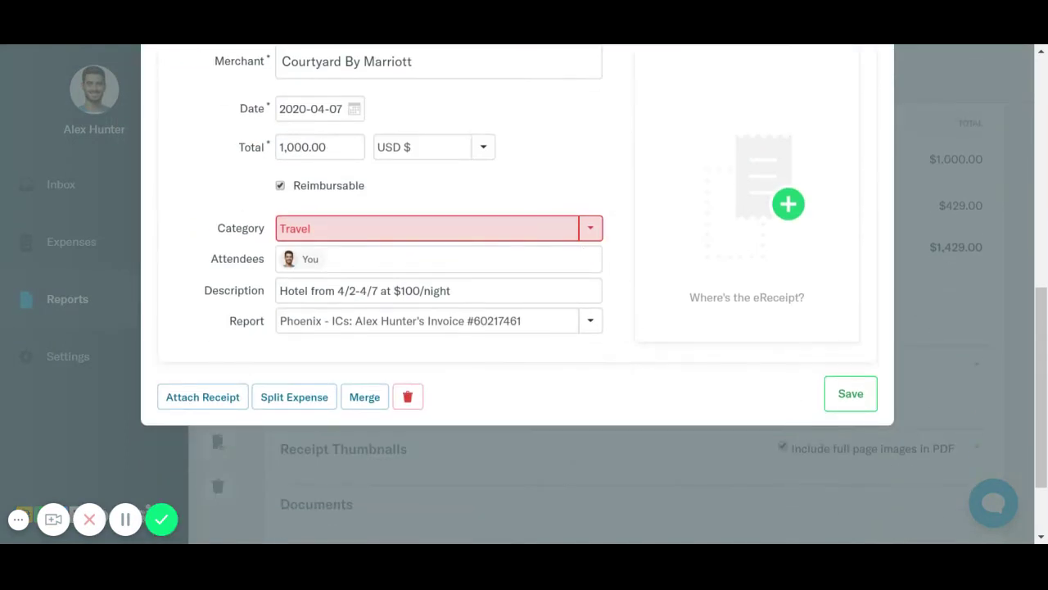
pyautogui.click(590, 235)
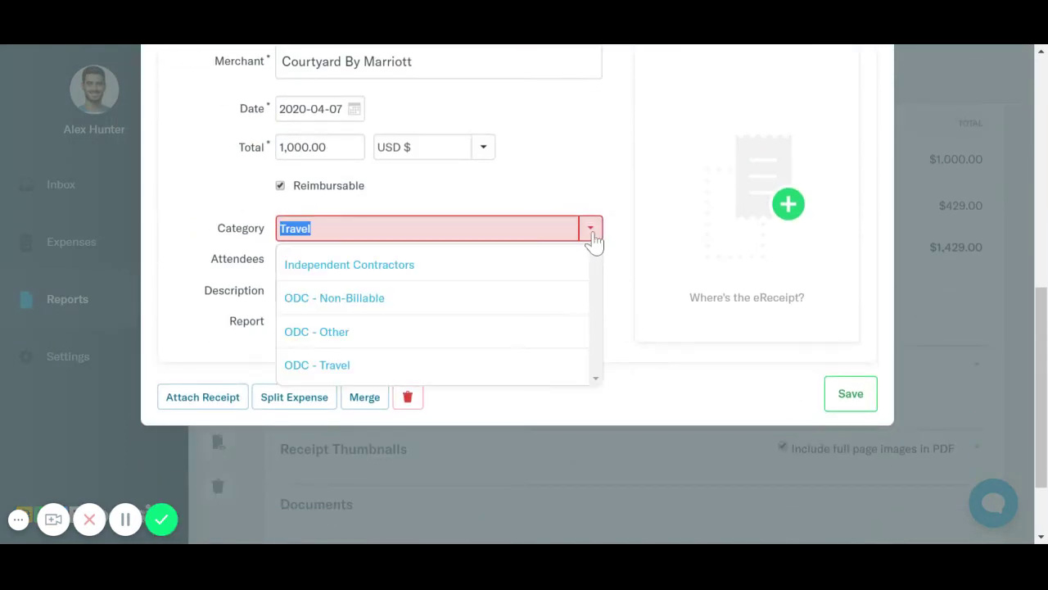
pyautogui.click(511, 370)
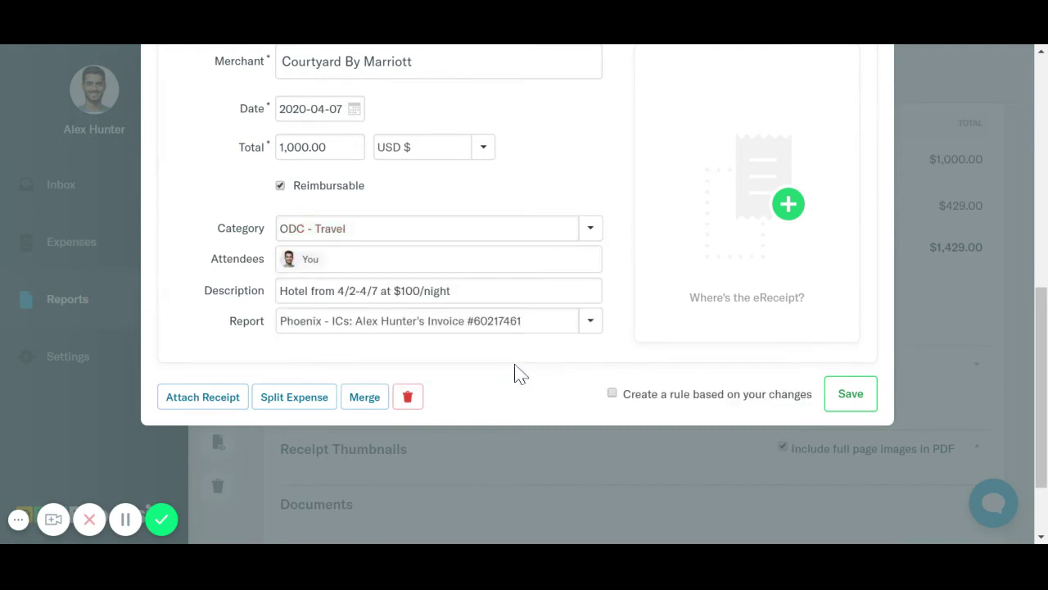
pyautogui.click(841, 399)
# Change the category of the Per diem (travel and work days) expense to ODC - Travel and save it
pyautogui.scroll(2, 533, 369)
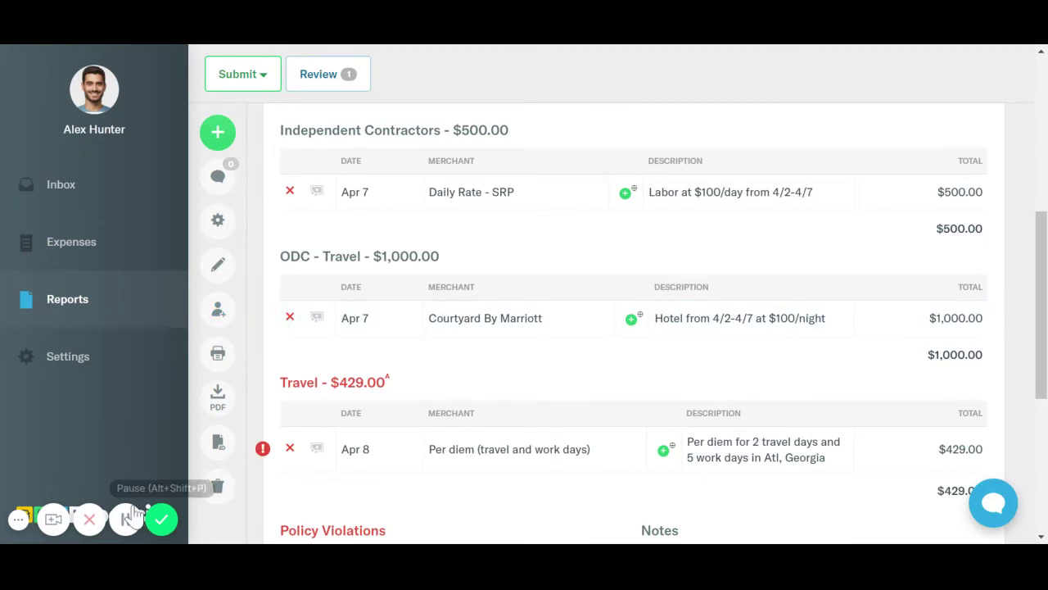
pyautogui.scroll(-4, 496, 399)
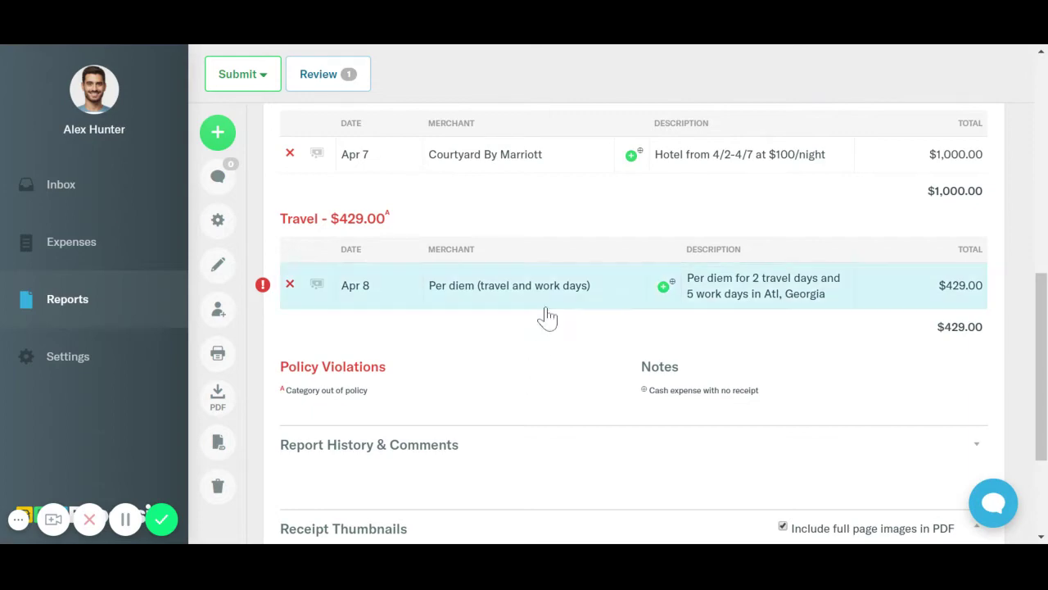
pyautogui.click(614, 304)
pyautogui.scroll(-1, 582, 393)
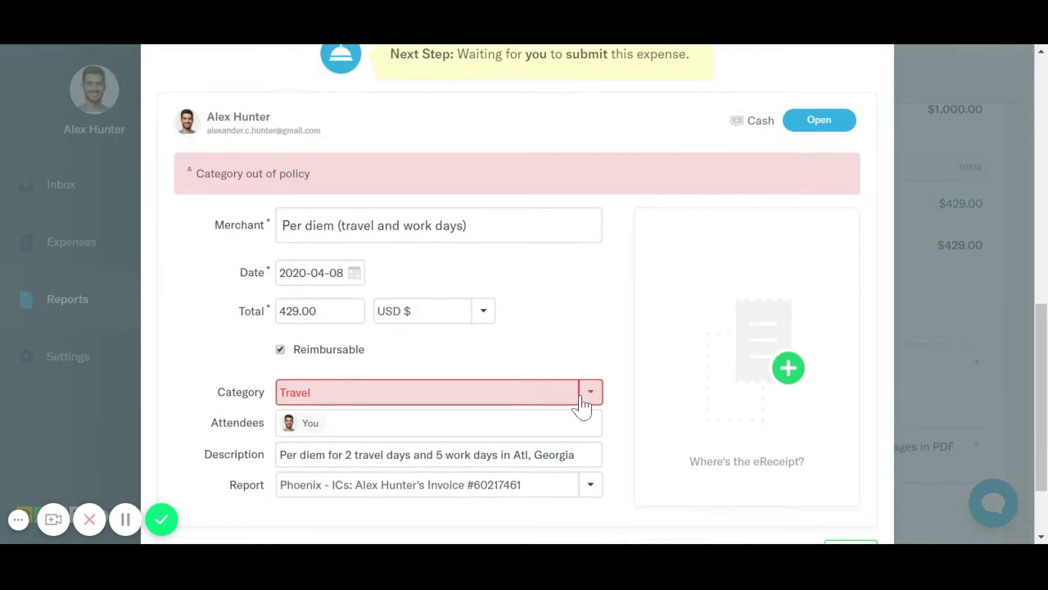
pyautogui.click(583, 399)
pyautogui.scroll(-2, 584, 407)
pyautogui.click(529, 428)
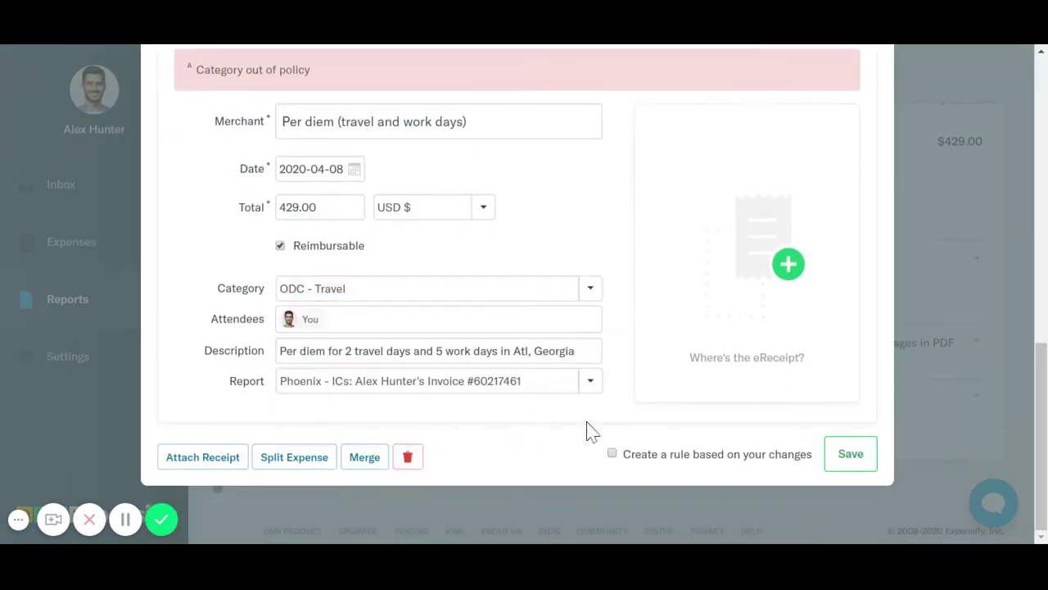
pyautogui.click(860, 462)
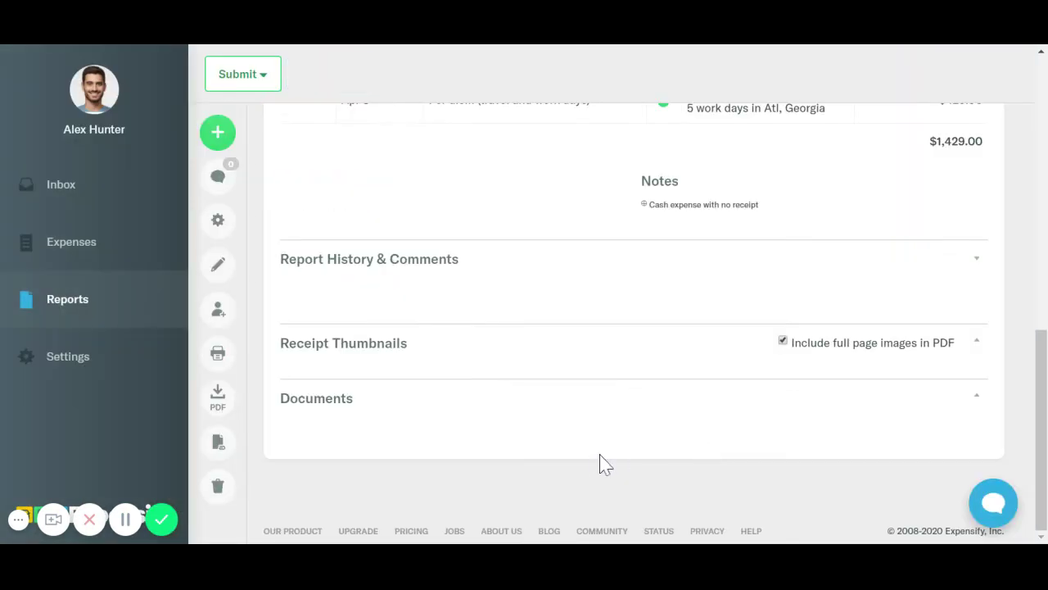
# Start adding a new per diem expense to the report
pyautogui.scroll(3, 599, 464)
pyautogui.scroll(1, 598, 467)
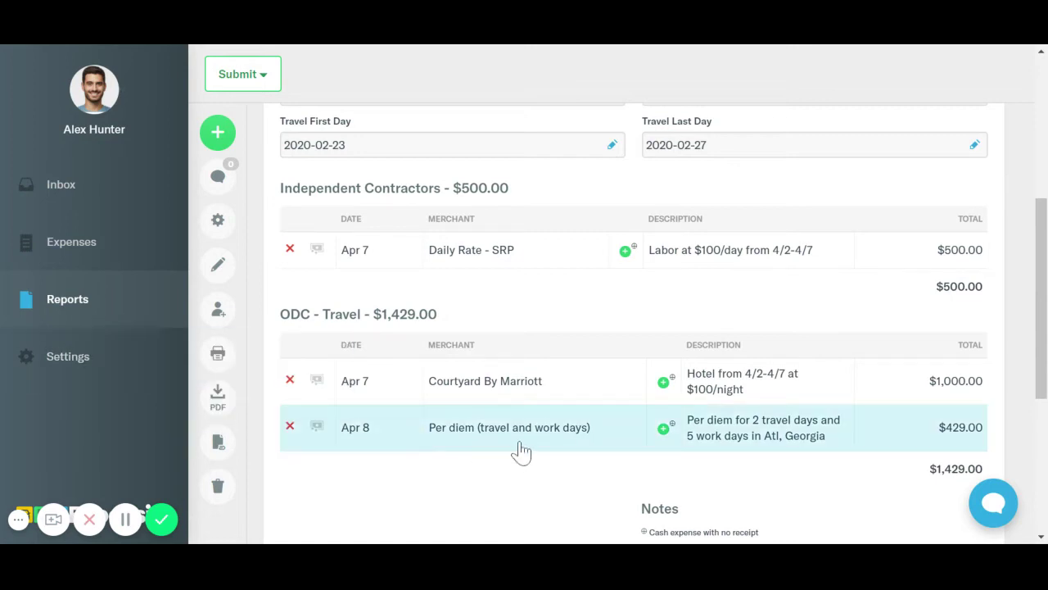
pyautogui.scroll(5, 461, 374)
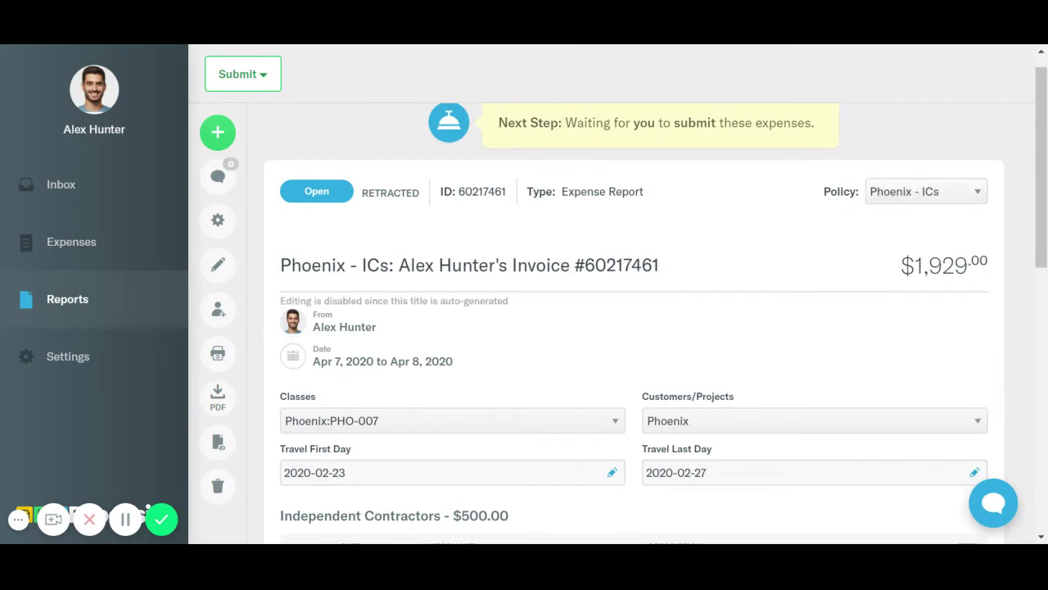
pyautogui.scroll(-1, 409, 295)
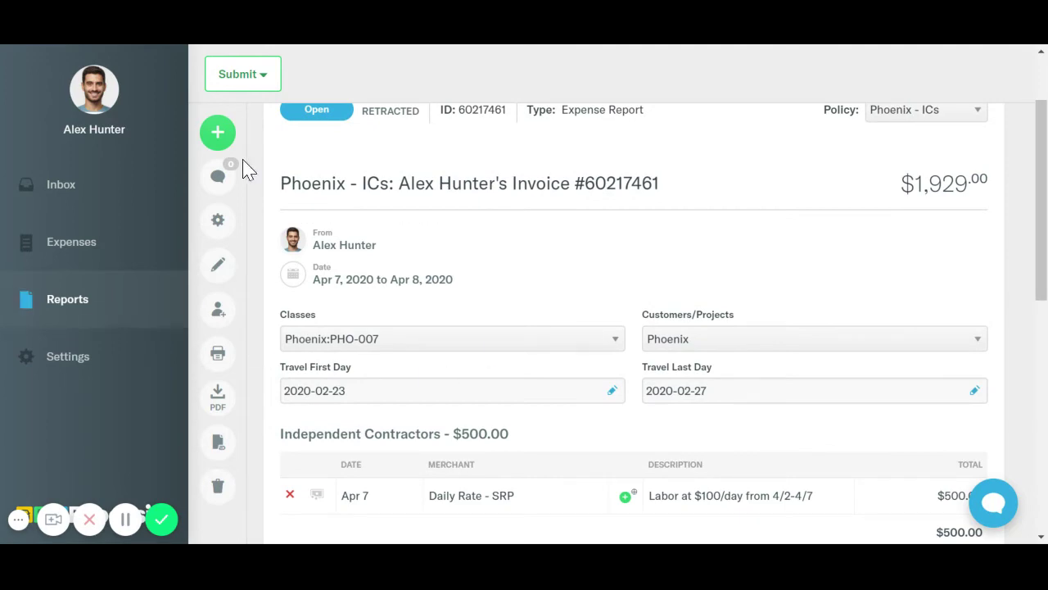
pyautogui.click(217, 135)
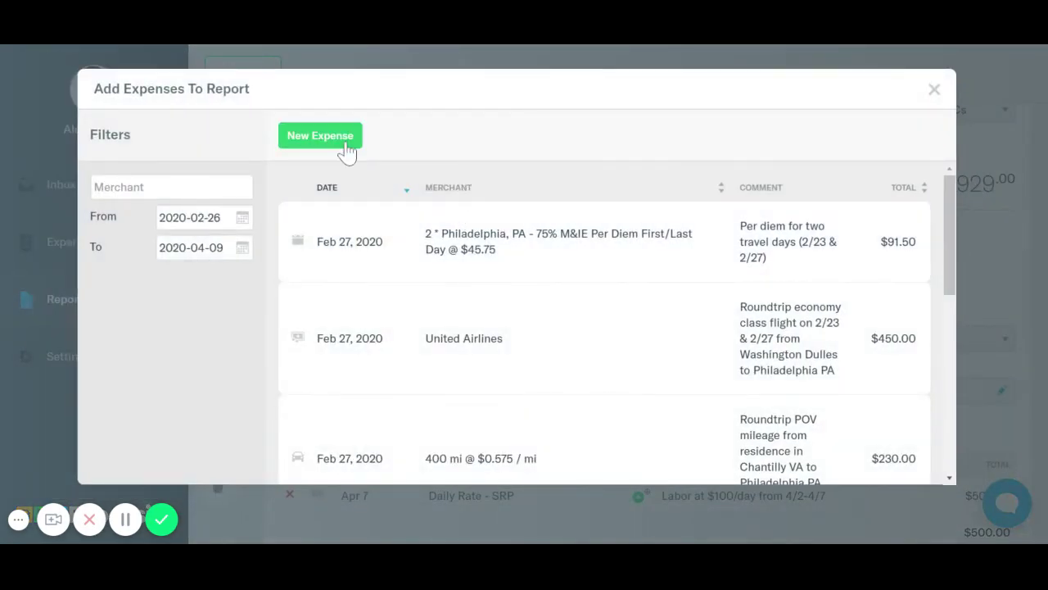
pyautogui.click(347, 144)
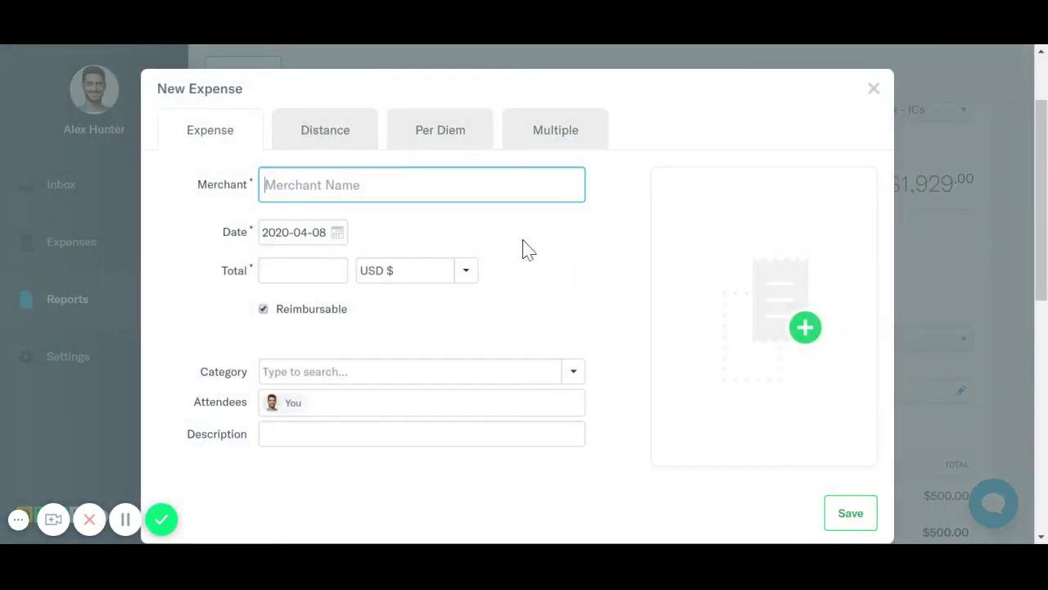
pyautogui.click(450, 139)
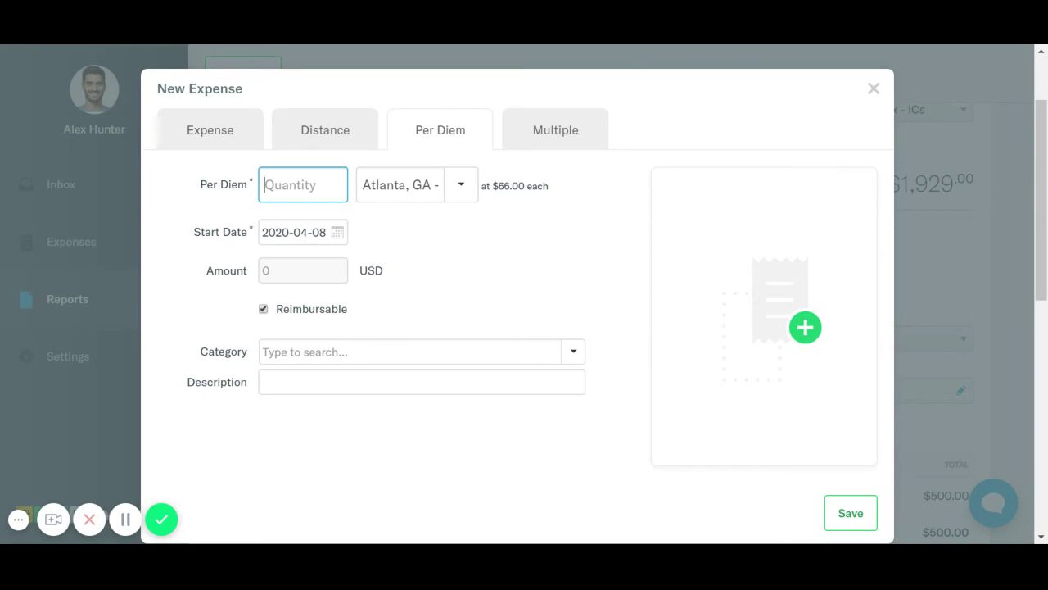
# Set the per diem to 2 days at the Atlanta, GA - 75% M&IE Per Diem First/Last Day rate, category ODC - Travel
pyautogui.write('2')
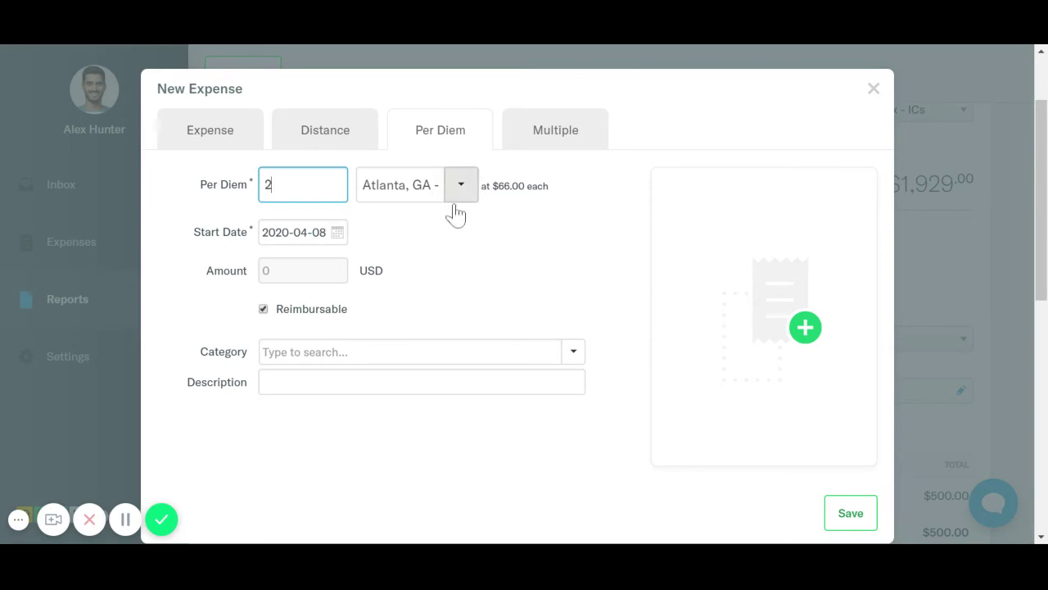
pyautogui.click(459, 187)
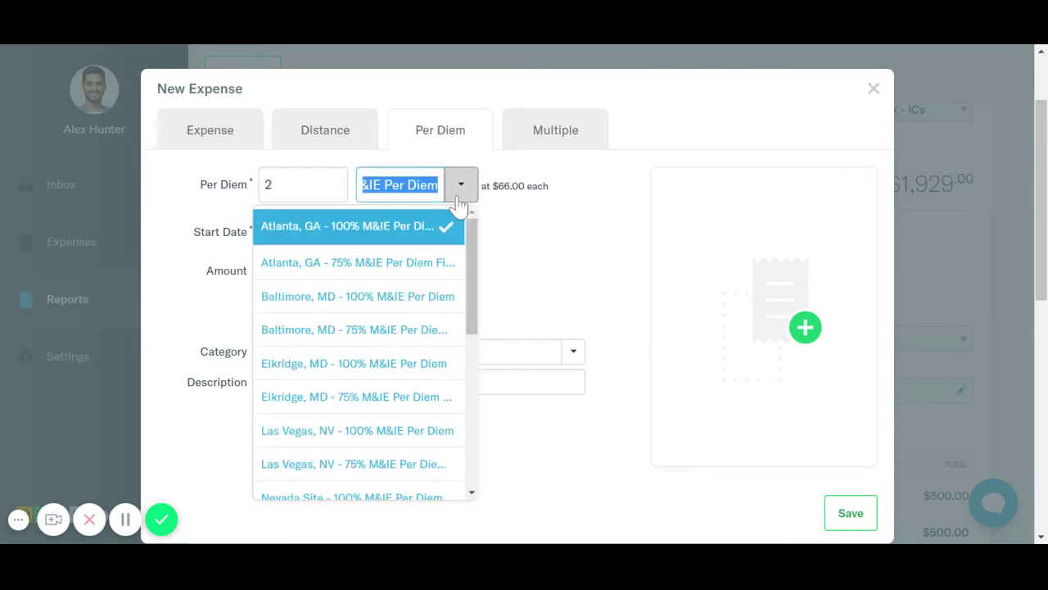
pyautogui.click(390, 269)
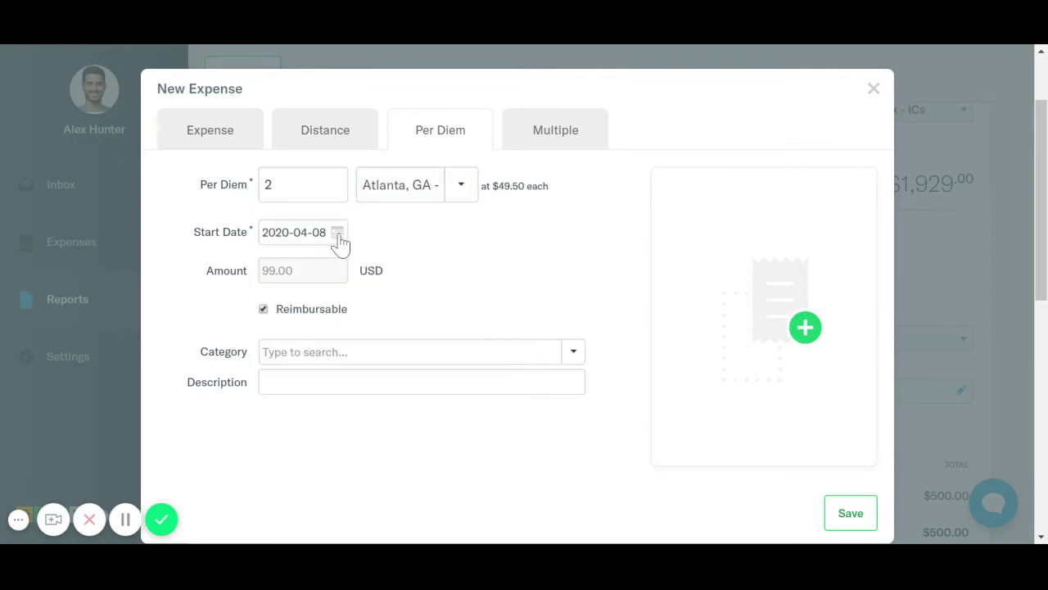
pyautogui.click(364, 351)
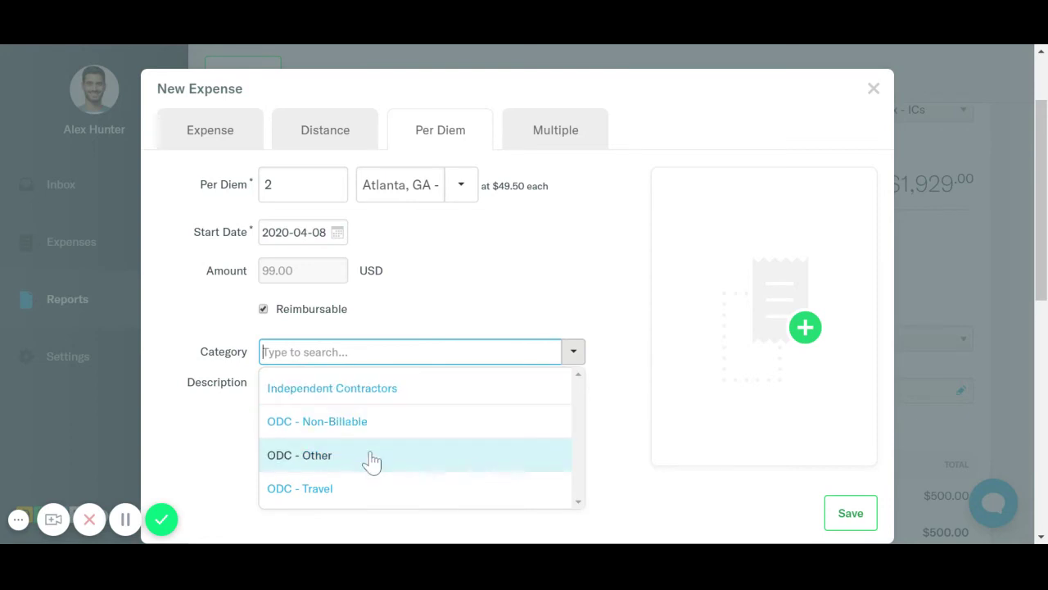
pyautogui.click(363, 490)
# Describe the per diem as "2 travel per diem days (4/3 & 4/8)" and save the expense
pyautogui.click(358, 383)
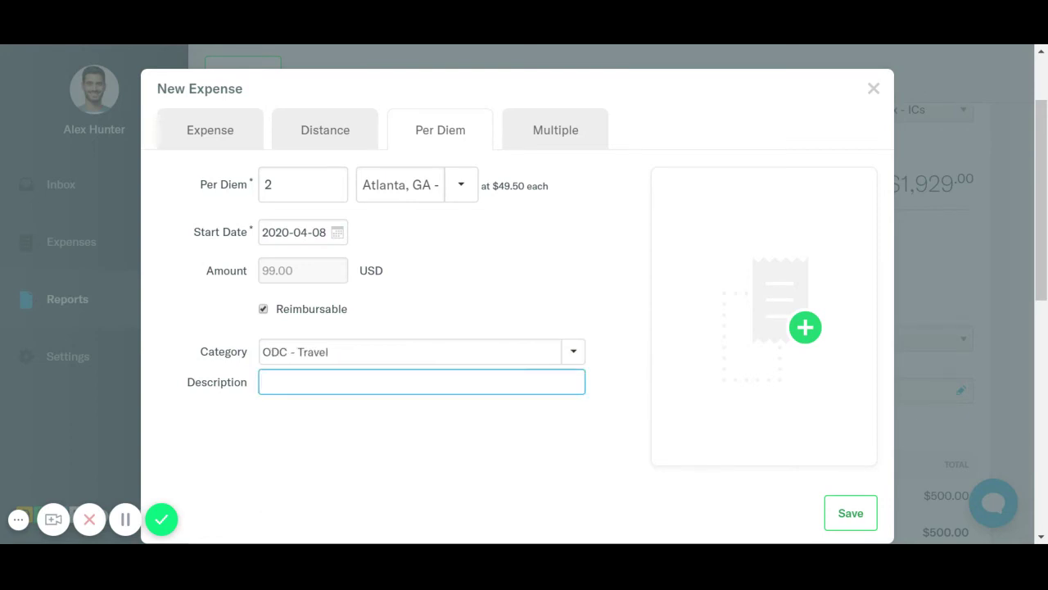
pyautogui.write('2 travel per diem days ')
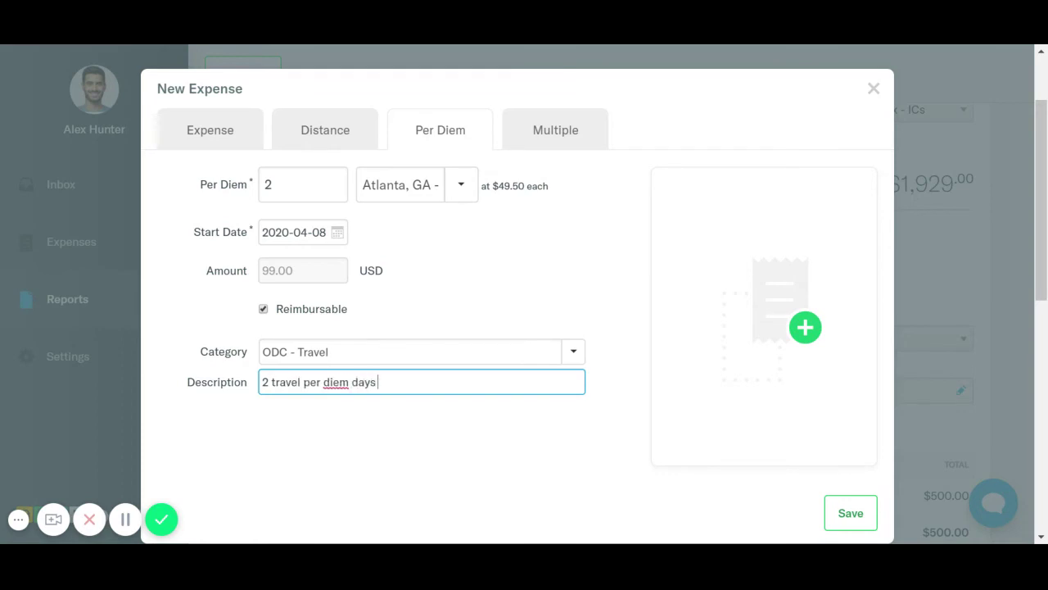
pyautogui.write('(')
pyautogui.write('4/8')
pyautogui.write('$/')
pyautogui.write('3')
pyautogui.press('BackSpace')
pyautogui.press('BackSpace')
pyautogui.press('BackSpace')
pyautogui.write('4/$')
pyautogui.press('BackSpace')
pyautogui.write('3 & 4/8)')
pyautogui.scroll(-3, 852, 353)
pyautogui.click(856, 353)
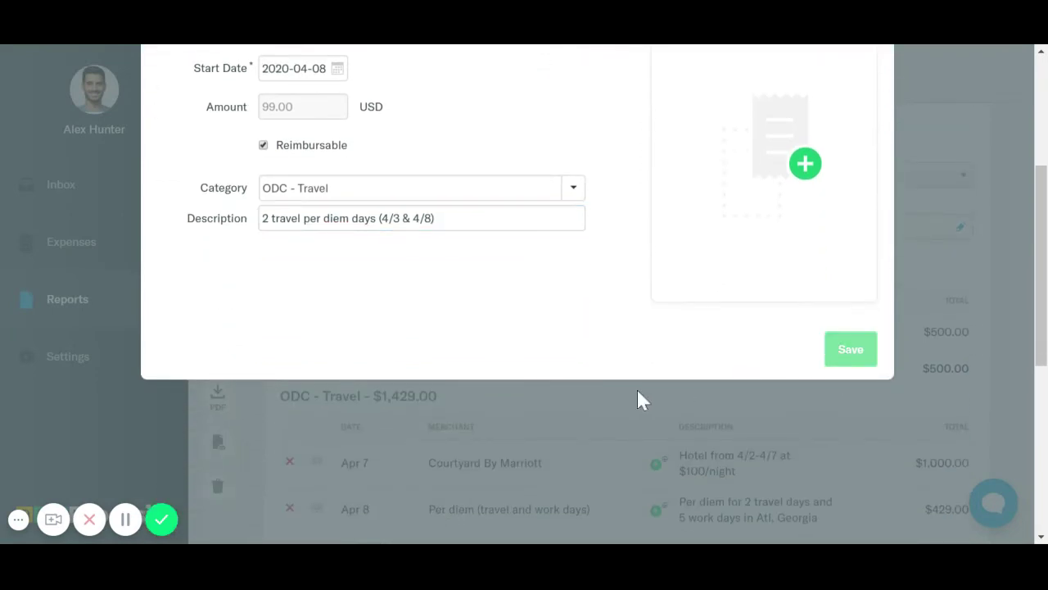
pyautogui.scroll(-1, 547, 348)
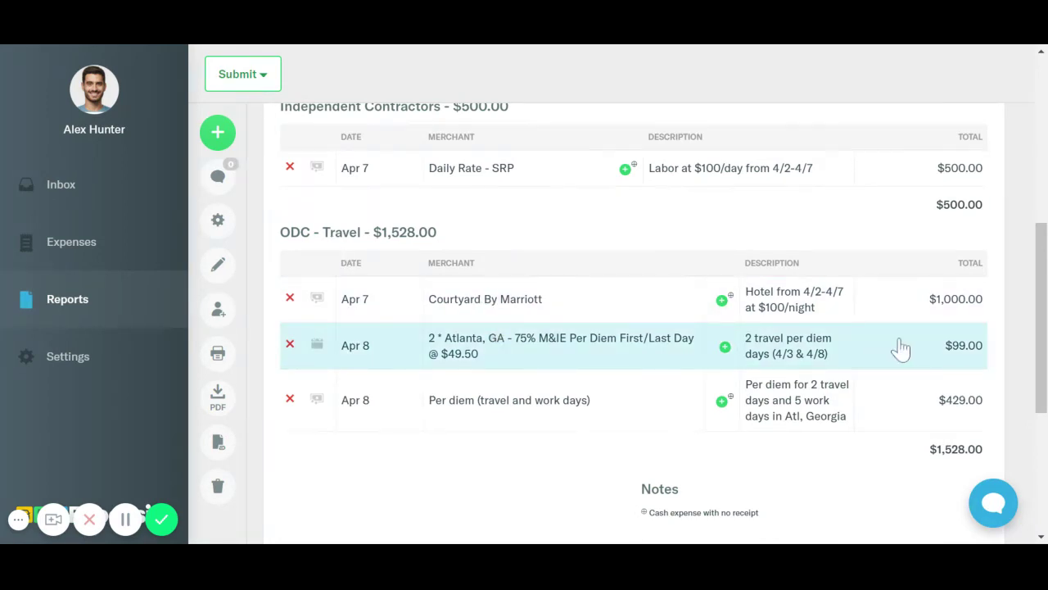
# Start another new per diem expense with quantity 5 at the Atlanta, GA - 100% M&IE Per Diem rate
pyautogui.click(225, 146)
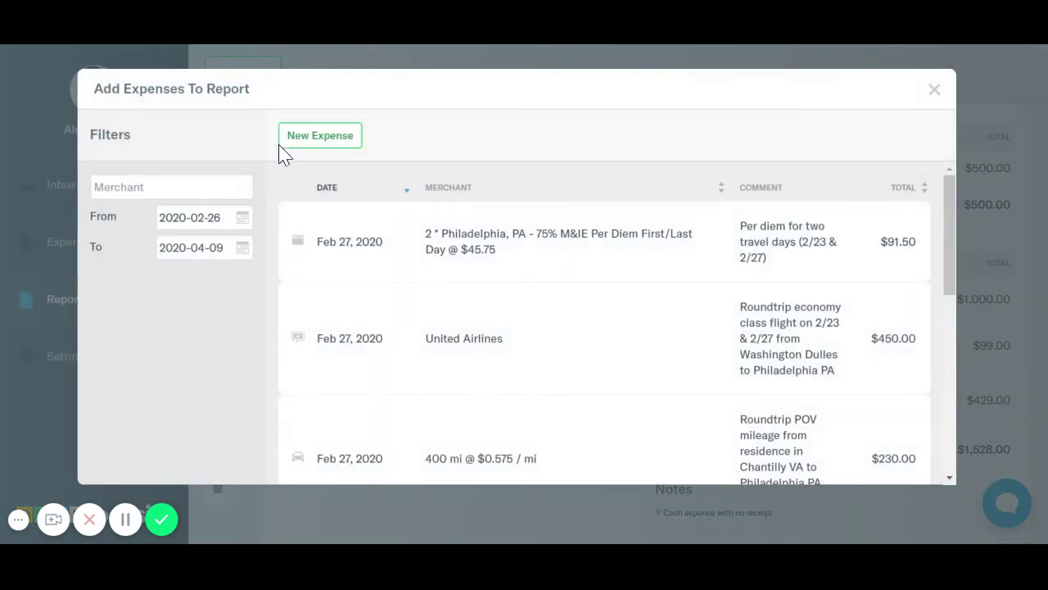
pyautogui.click(319, 140)
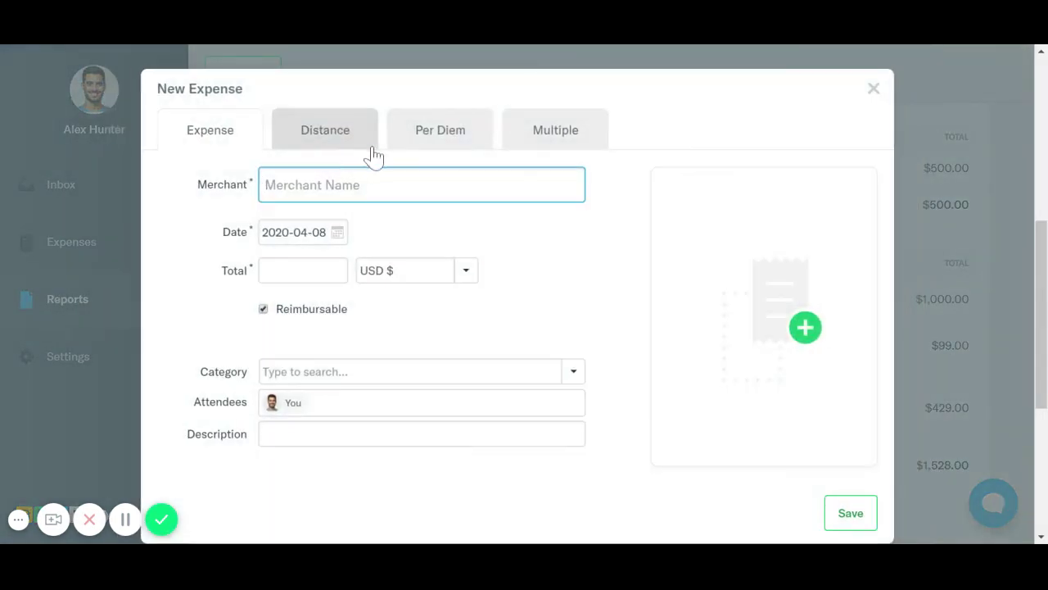
pyautogui.click(435, 136)
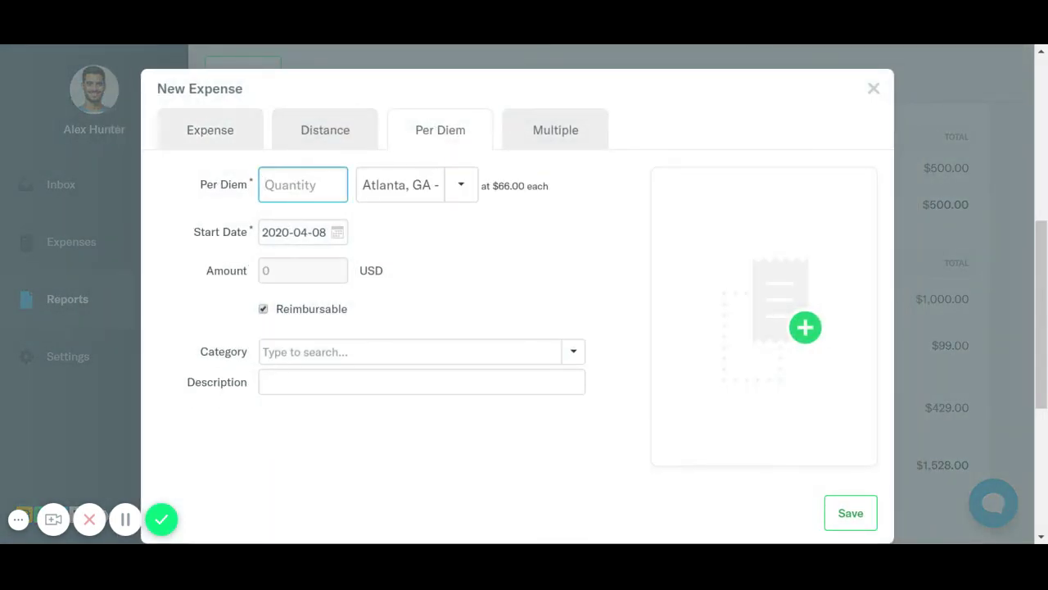
pyautogui.write('5')
pyautogui.click(461, 185)
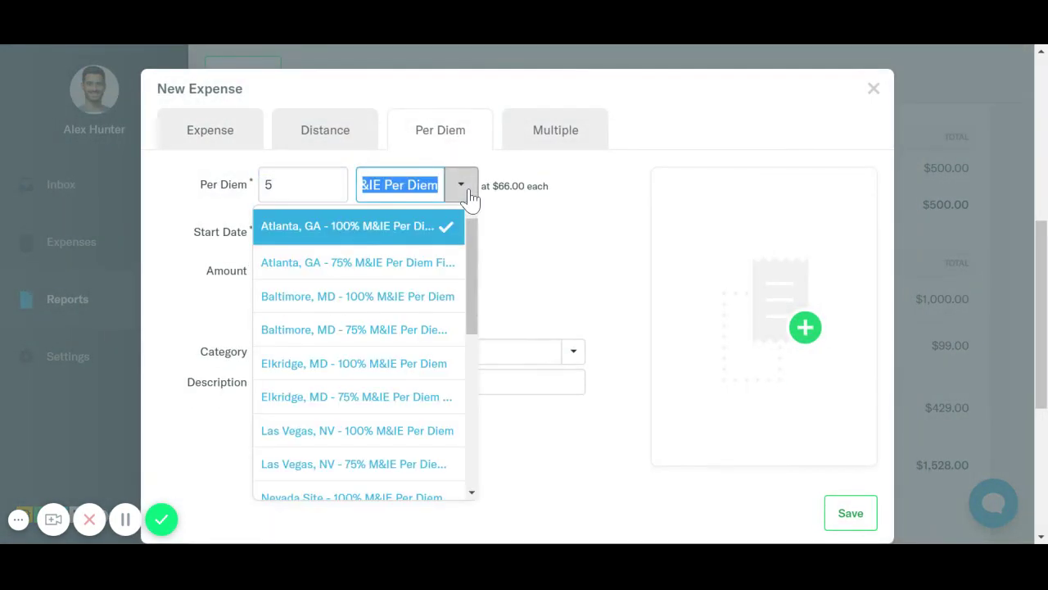
pyautogui.click(369, 237)
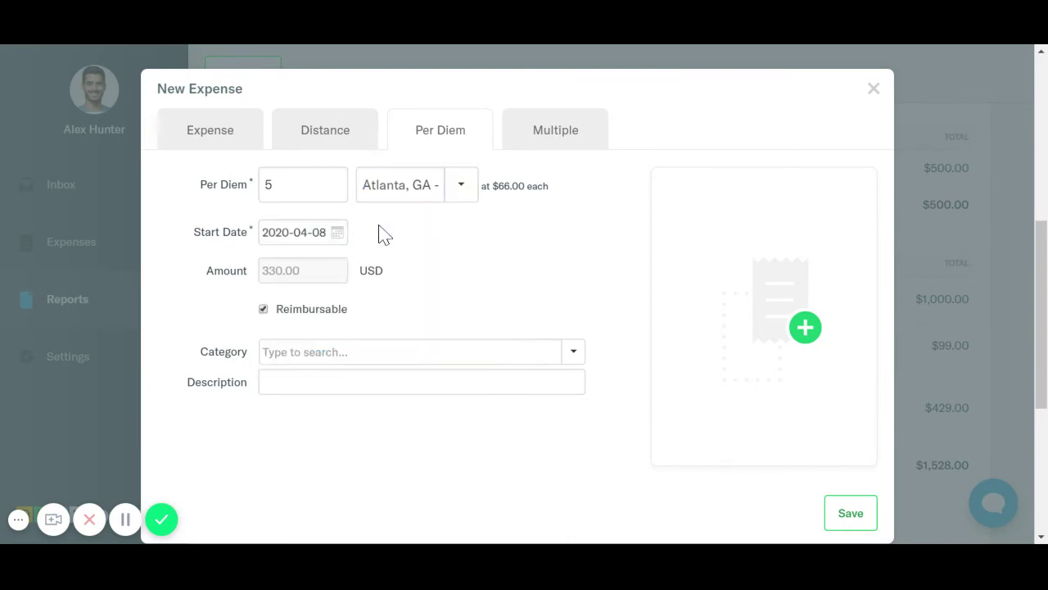
# Set the per diem's start date to 2020-04-07 and its category to ODC - Travel
pyautogui.click(340, 233)
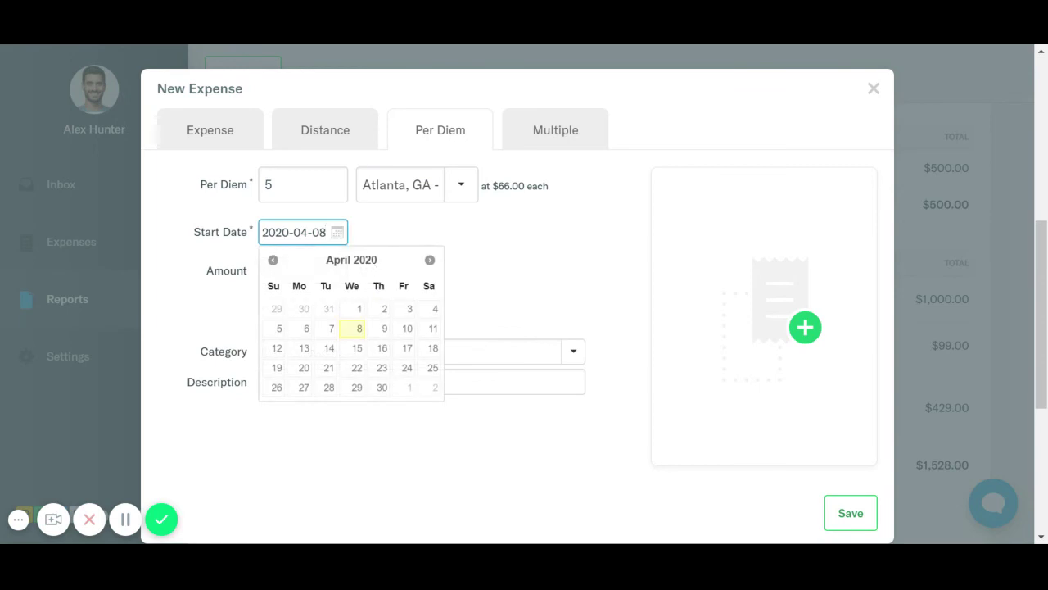
pyautogui.click(331, 330)
pyautogui.scroll(-1, 547, 270)
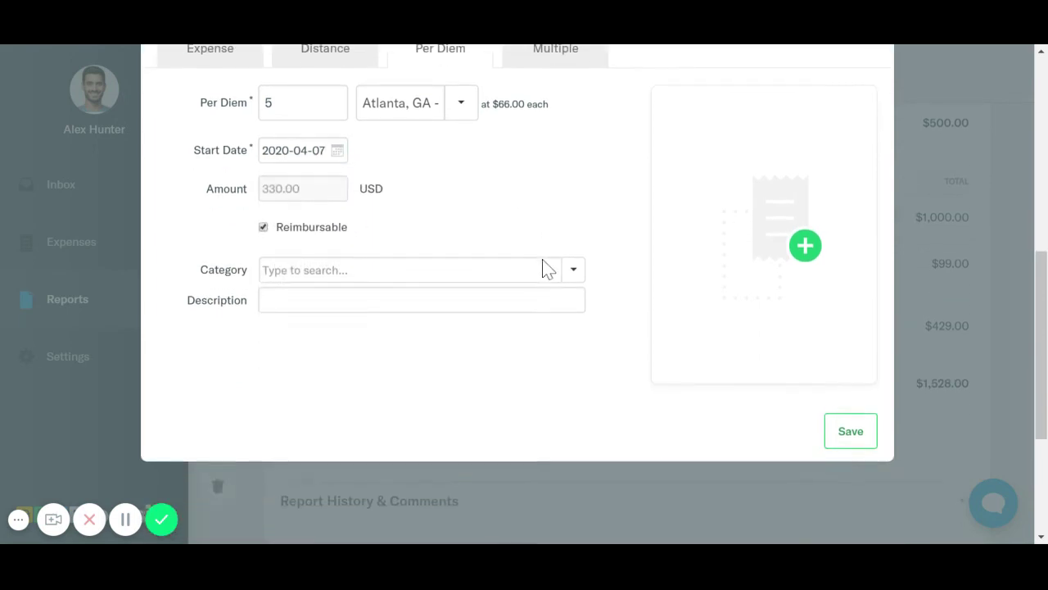
pyautogui.click(543, 269)
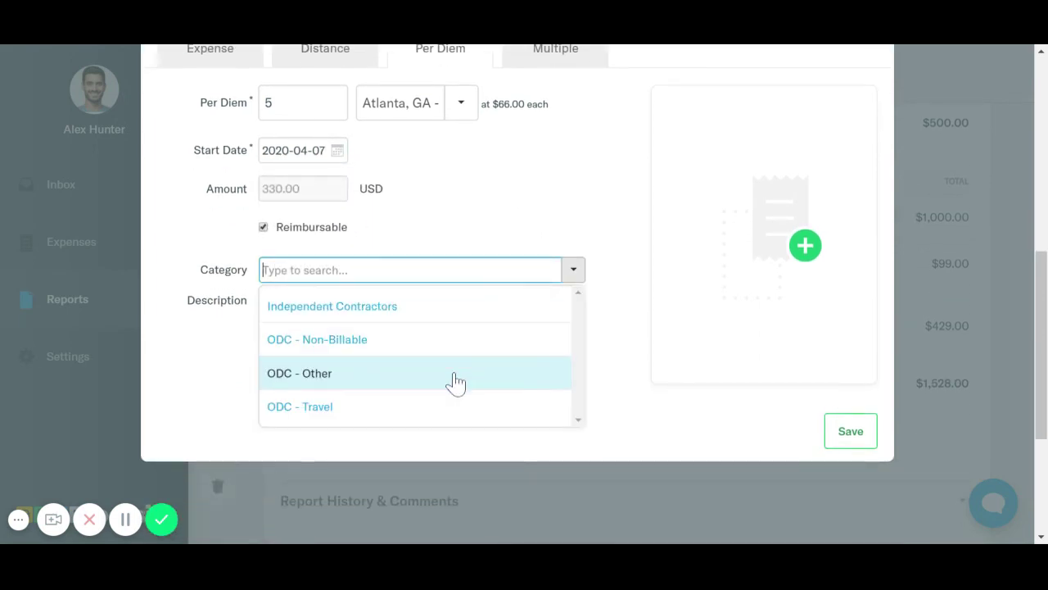
pyautogui.click(439, 409)
# Describe the per diem as "5 per diem days (4/4-4/7)" and save the expense
pyautogui.click(393, 302)
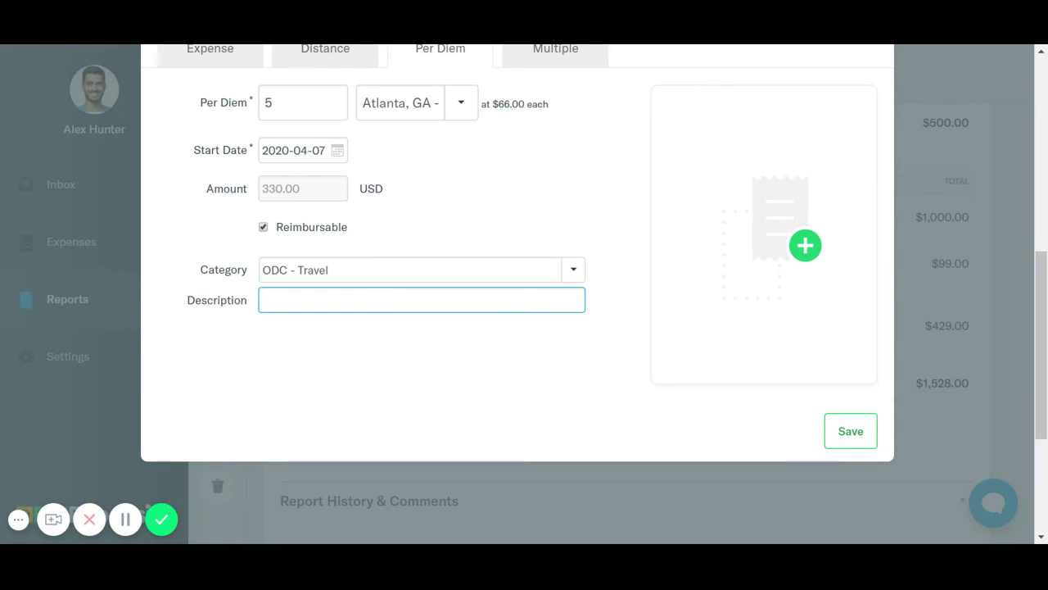
pyautogui.write('5 day')
pyautogui.press('BackSpace')
pyautogui.press('BackSpace')
pyautogui.press('BackSpace')
pyautogui.press('BackSpace')
pyautogui.write('per diem days (')
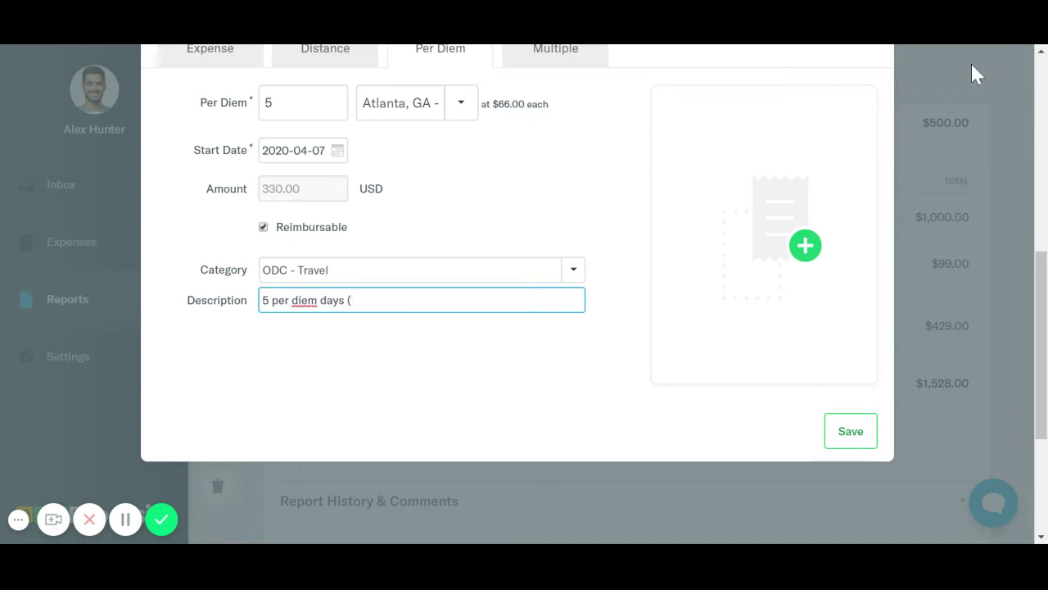
pyautogui.write('5')
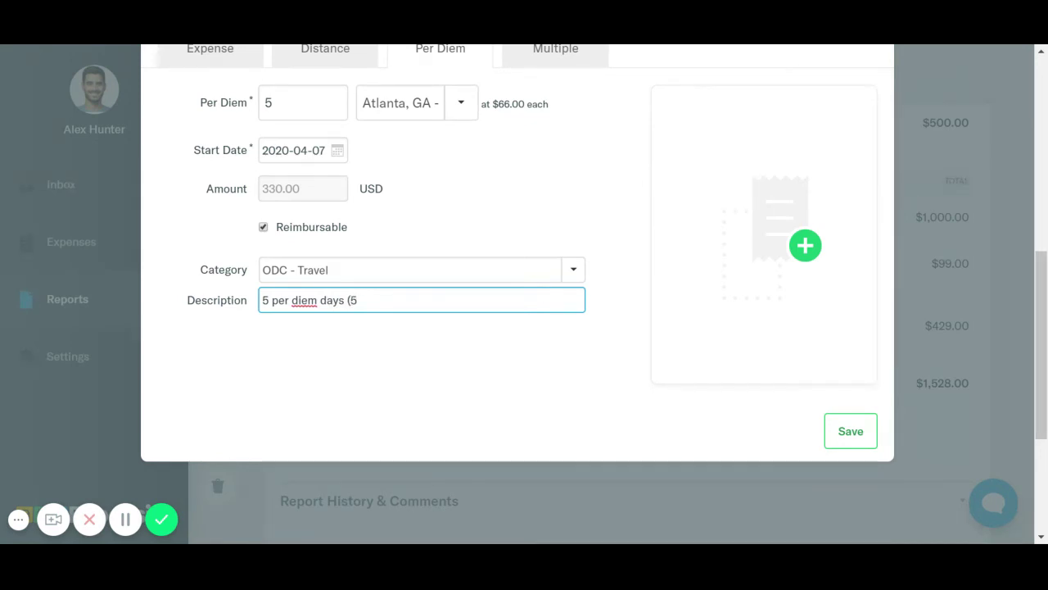
pyautogui.write('/4-')
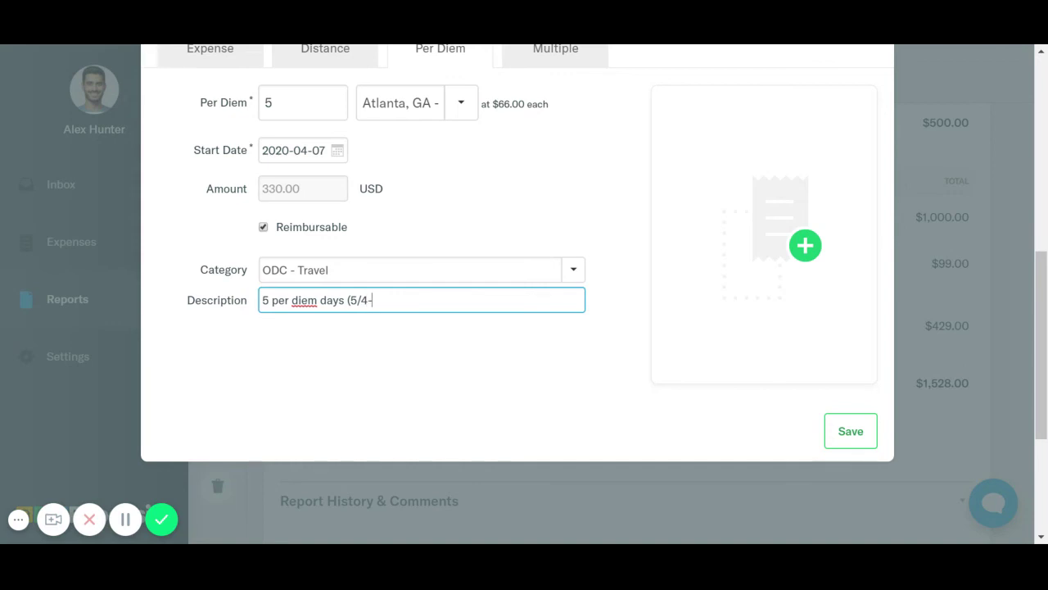
pyautogui.press('BackSpace')
pyautogui.press('BackSpace')
pyautogui.press('BackSpace')
pyautogui.press('BackSpace')
pyautogui.write('4/4-4/7)')
pyautogui.scroll(1, 745, 169)
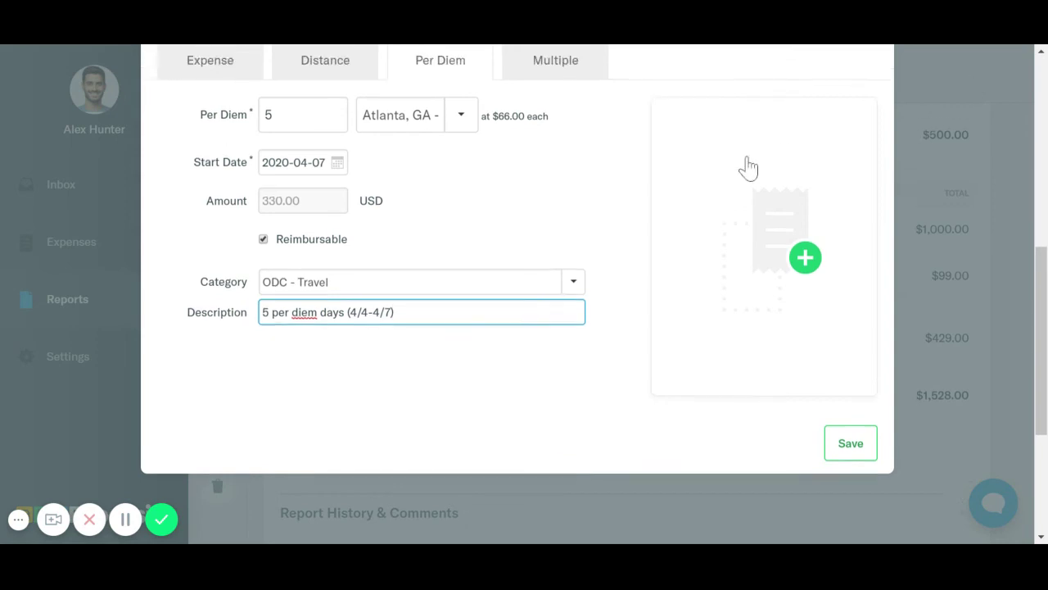
pyautogui.click(855, 529)
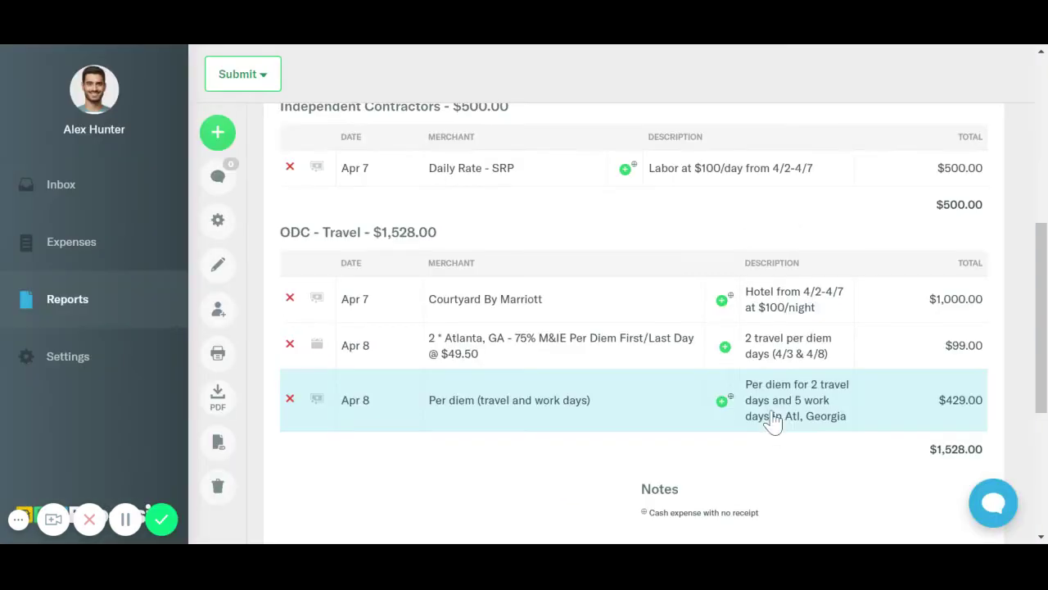
# Remove the combined Per diem (travel and work days) expense from the report
pyautogui.scroll(-1, 709, 402)
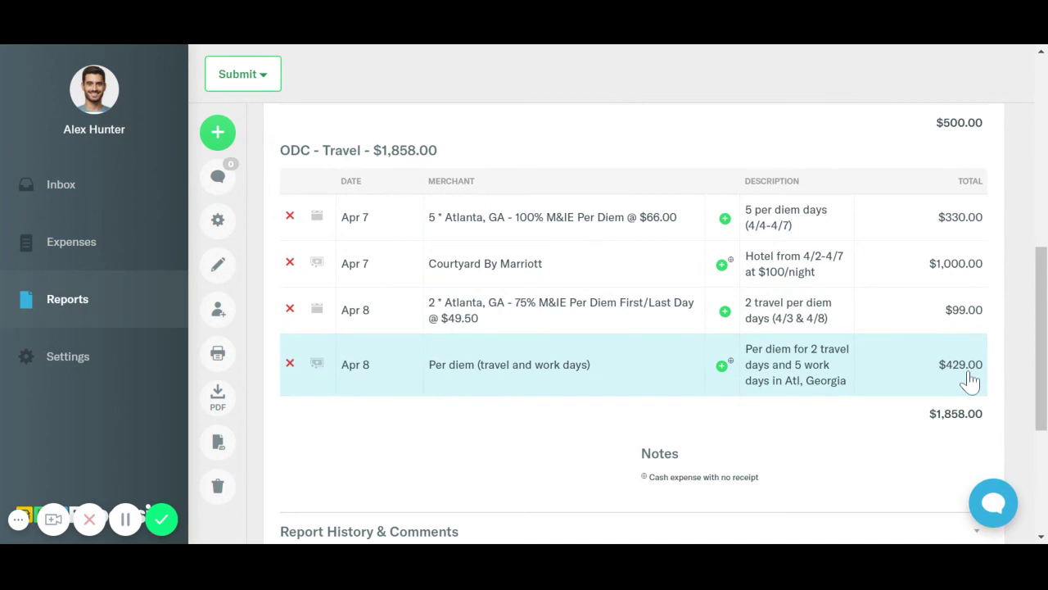
pyautogui.click(290, 364)
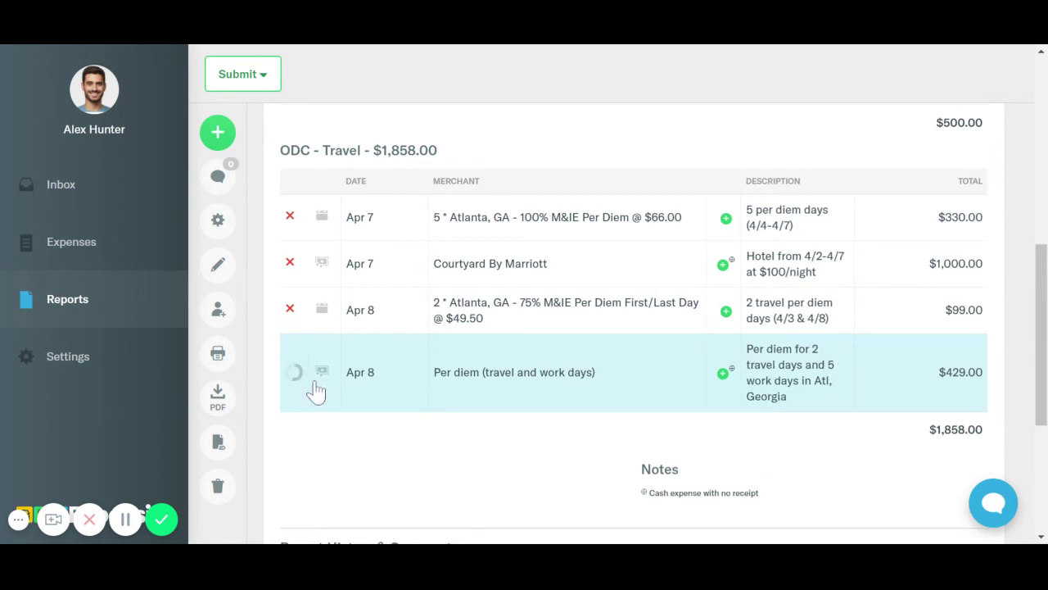
pyautogui.scroll(3, 478, 418)
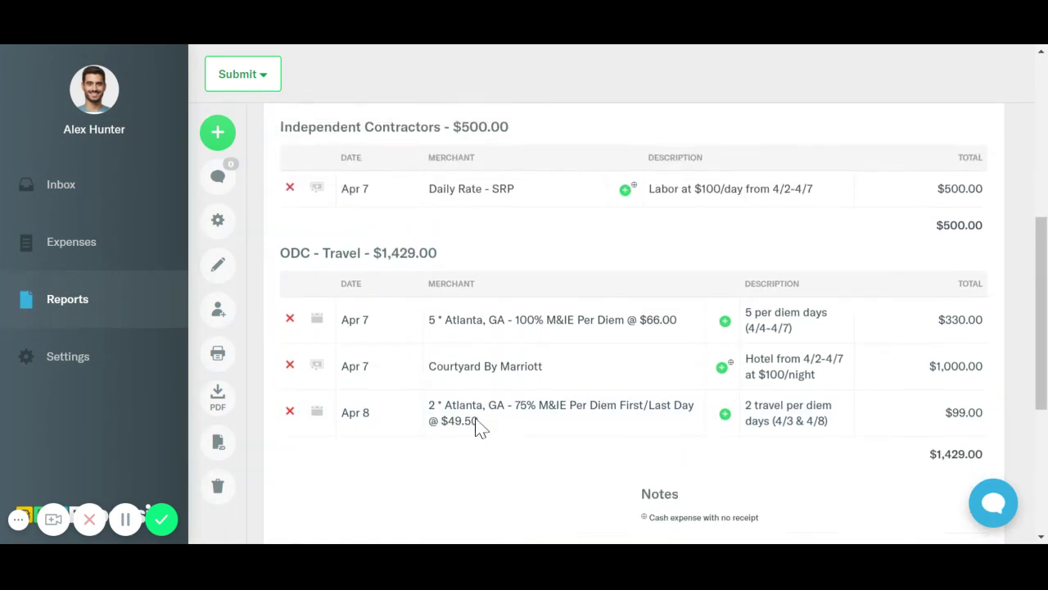
pyautogui.scroll(-1, 516, 388)
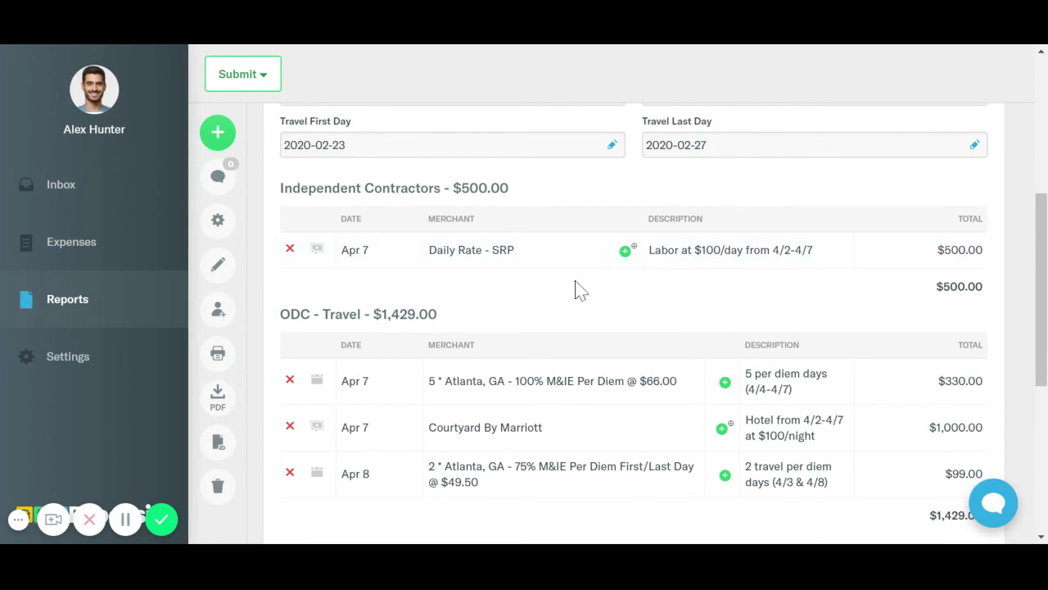
# Check the report's header details and submit the report to the preset recipient
pyautogui.scroll(3, 576, 289)
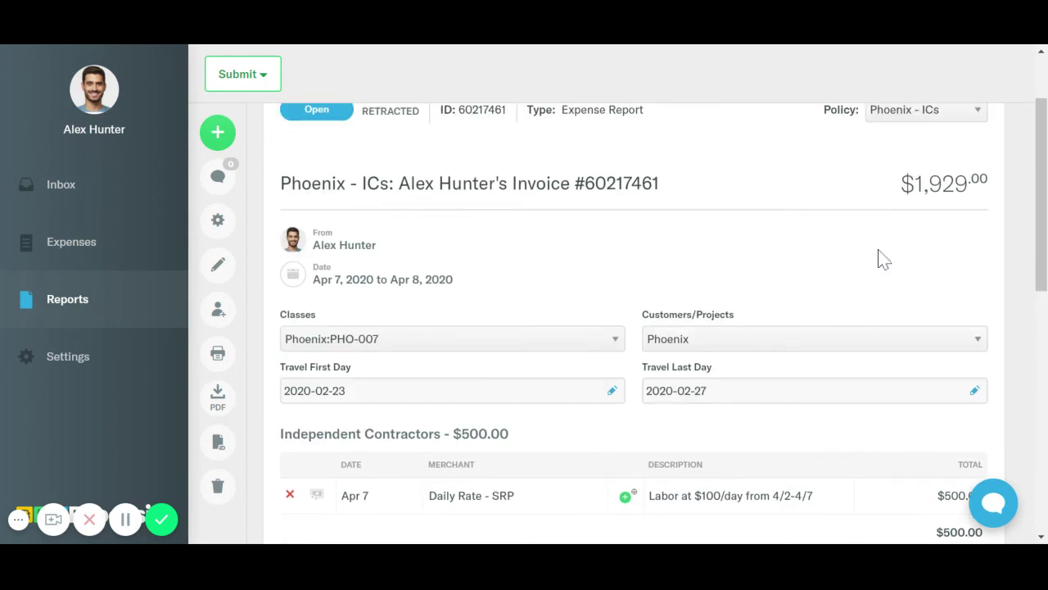
pyautogui.scroll(2, 880, 261)
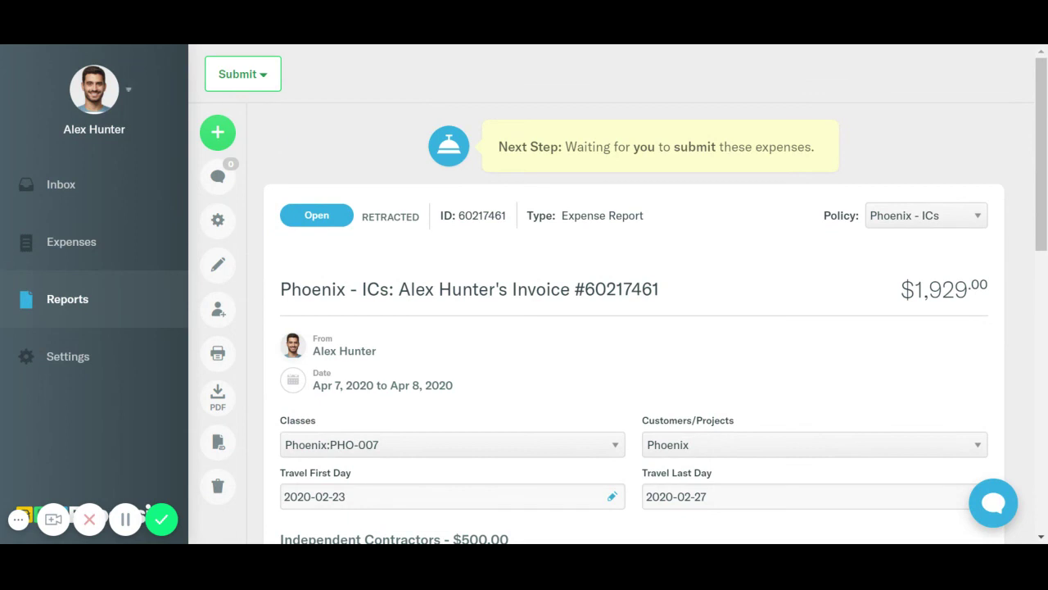
pyautogui.scroll(-1, 745, 302)
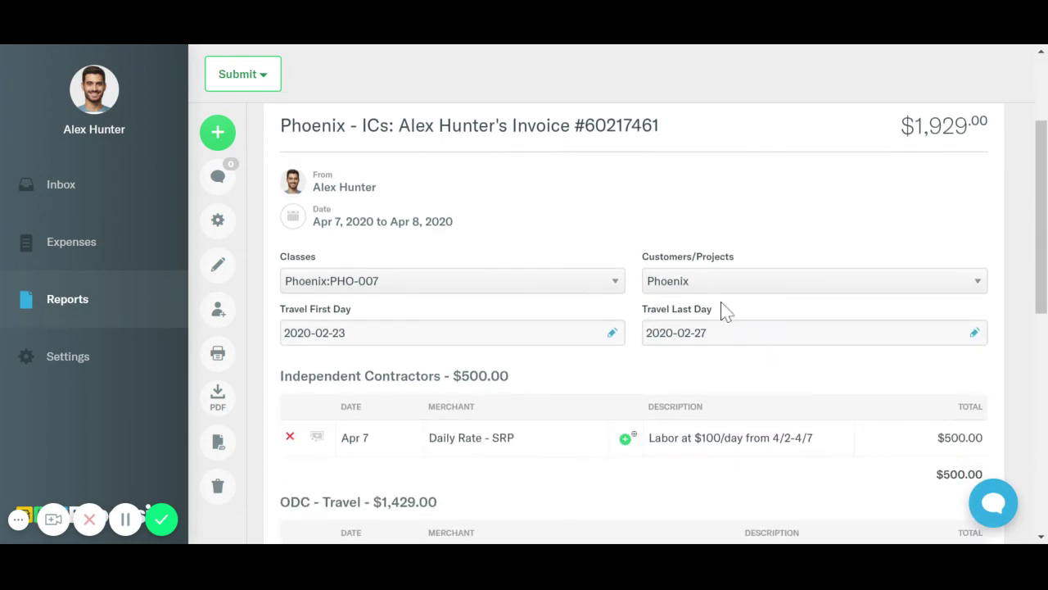
pyautogui.scroll(1, 725, 311)
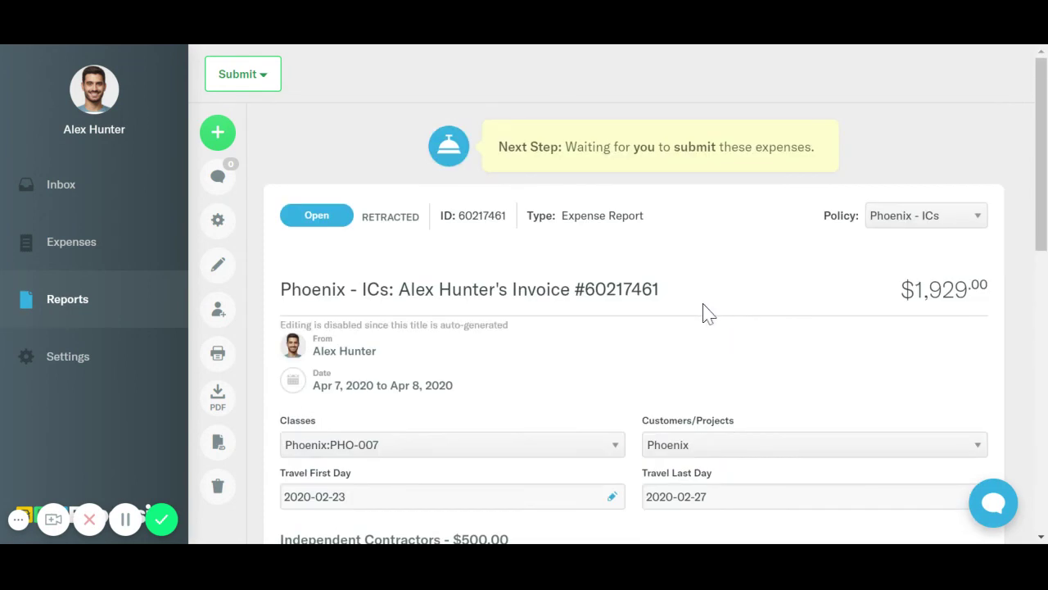
pyautogui.click(256, 75)
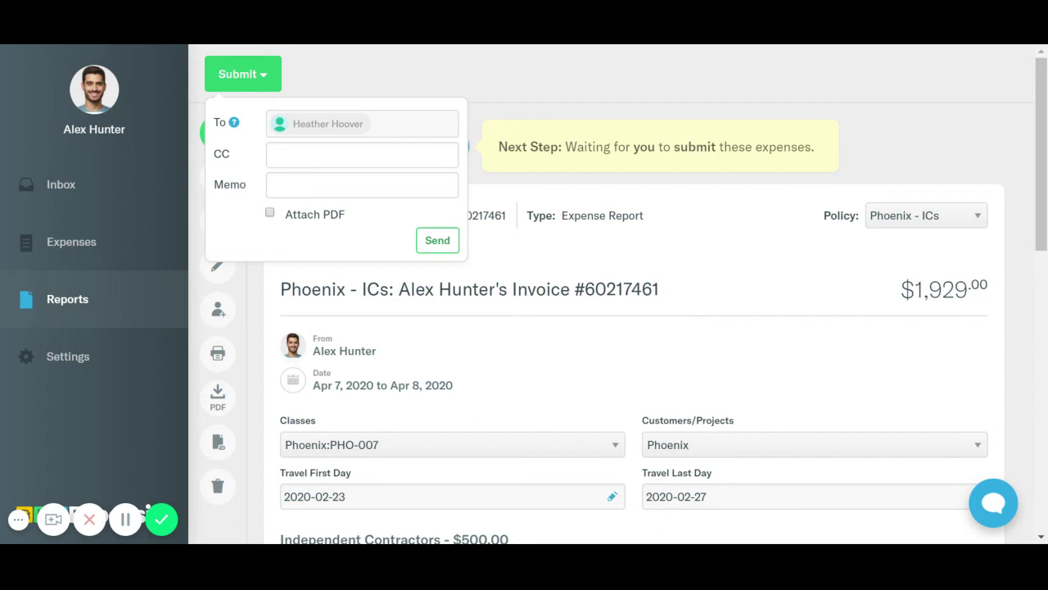
pyautogui.click(444, 247)
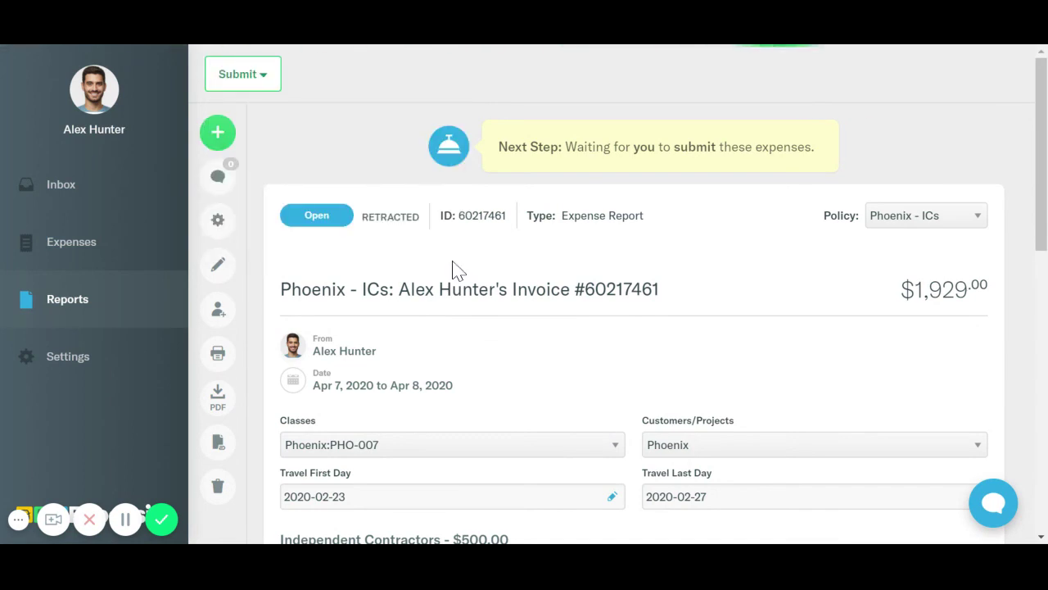